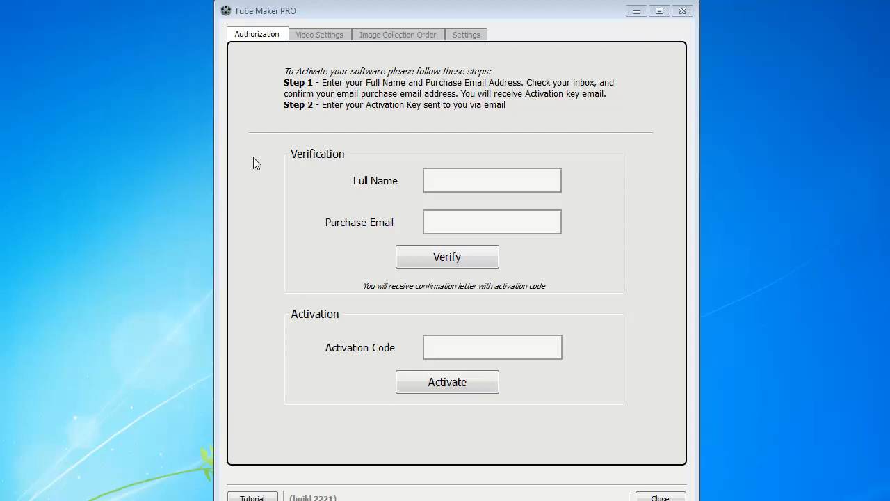
# Select libx264 as the output codec in the video controls and look over the compression options.
pyautogui.click(325, 37)
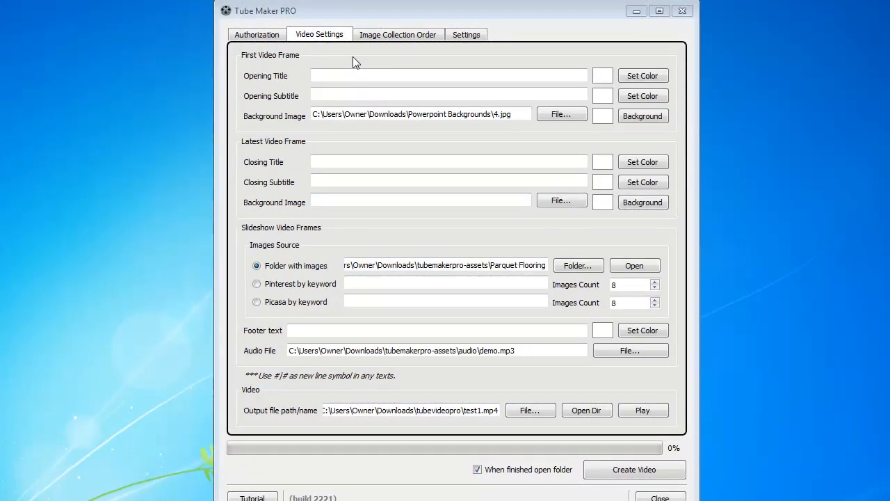
pyautogui.click(390, 35)
pyautogui.click(462, 35)
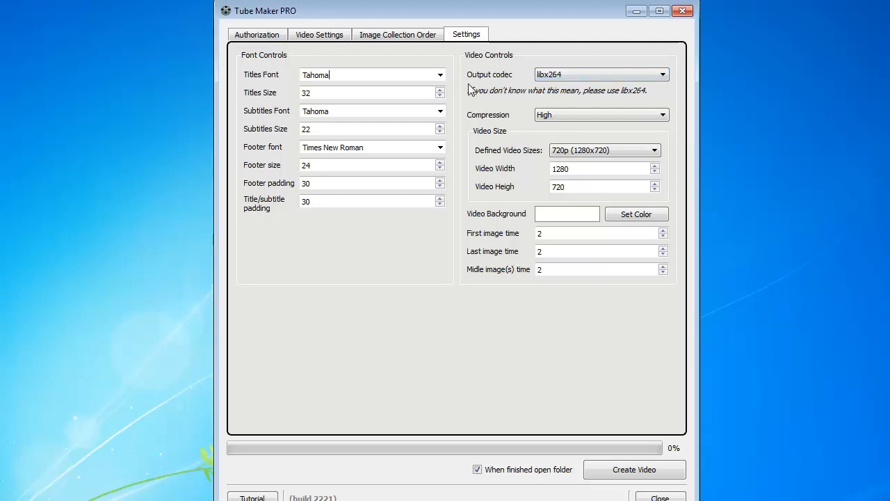
pyautogui.click(587, 77)
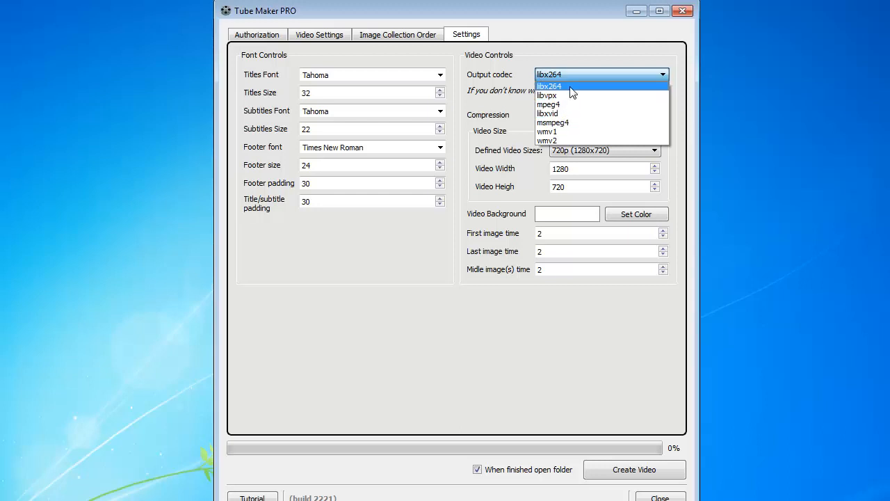
pyautogui.click(570, 87)
pyautogui.click(581, 76)
pyautogui.click(565, 86)
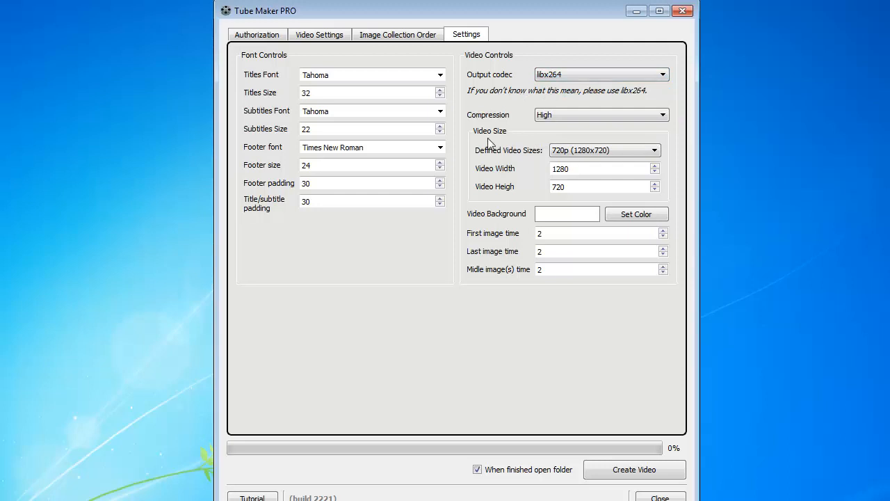
pyautogui.click(563, 115)
pyautogui.click(512, 150)
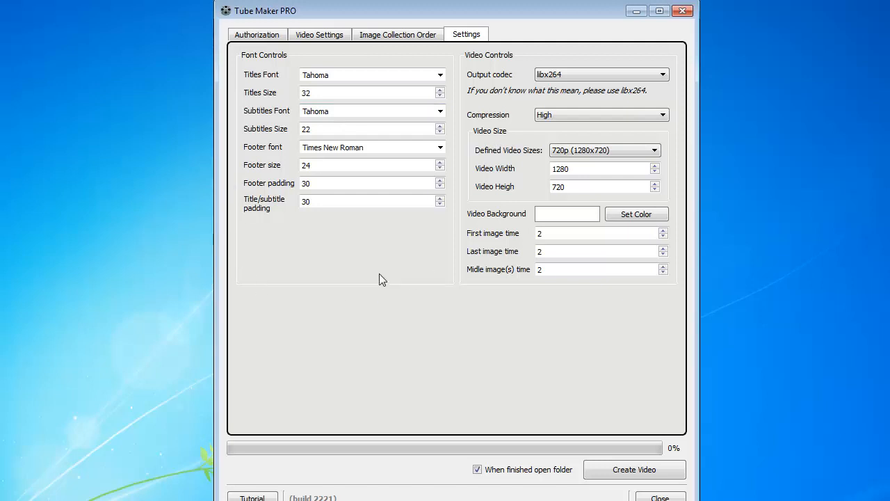
# Review the predefined video sizes and choose 720p (1280x720).
pyautogui.click(594, 151)
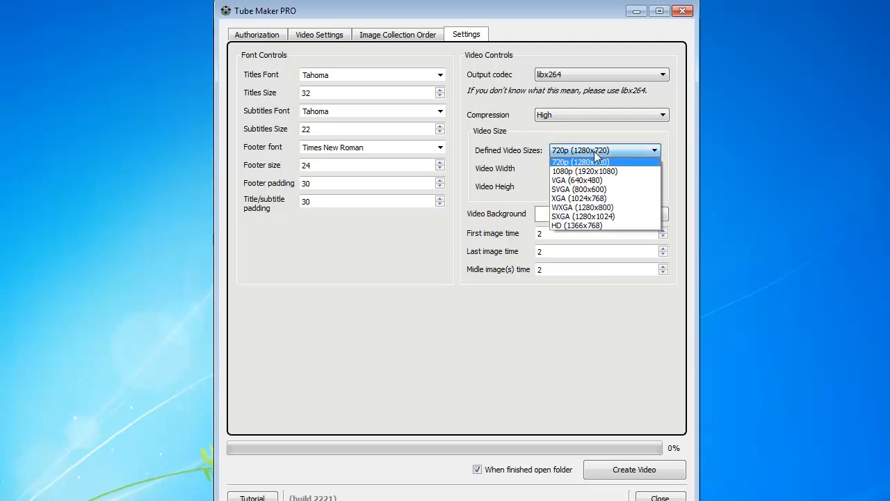
pyautogui.click(594, 162)
pyautogui.click(595, 151)
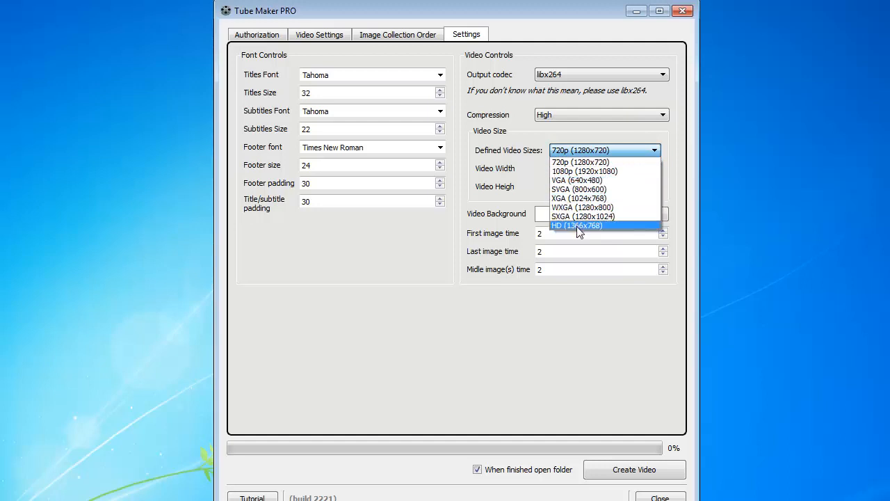
pyautogui.click(579, 162)
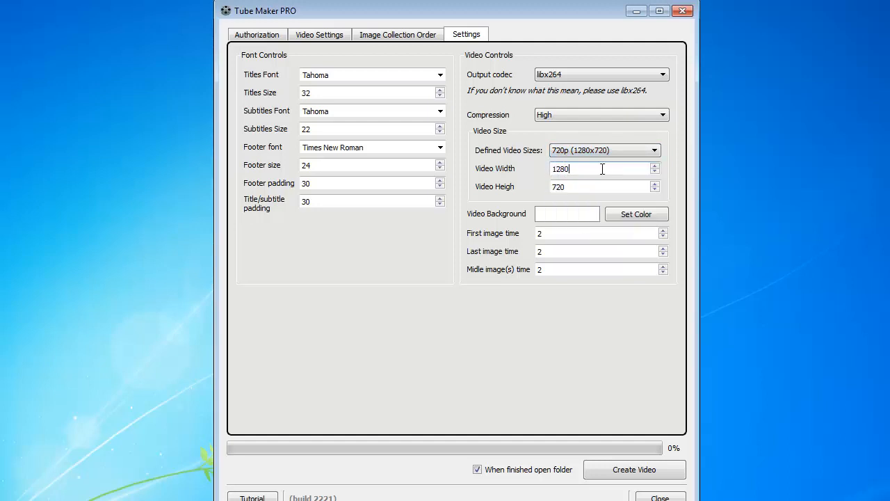
# Override the 720p preset with a custom video size, setting the width to 800 and the height to 450.
pyautogui.moveTo(602, 170); pyautogui.dragTo(522, 176)
pyautogui.write('800')
pyautogui.moveTo(577, 188); pyautogui.dragTo(526, 187)
pyautogui.write('450')
pyautogui.moveTo(584, 187); pyautogui.dragTo(517, 169)
pyautogui.click(578, 151)
pyautogui.click(583, 165)
# Set the video background color to the bright yellow basic color.
pyautogui.click(636, 215)
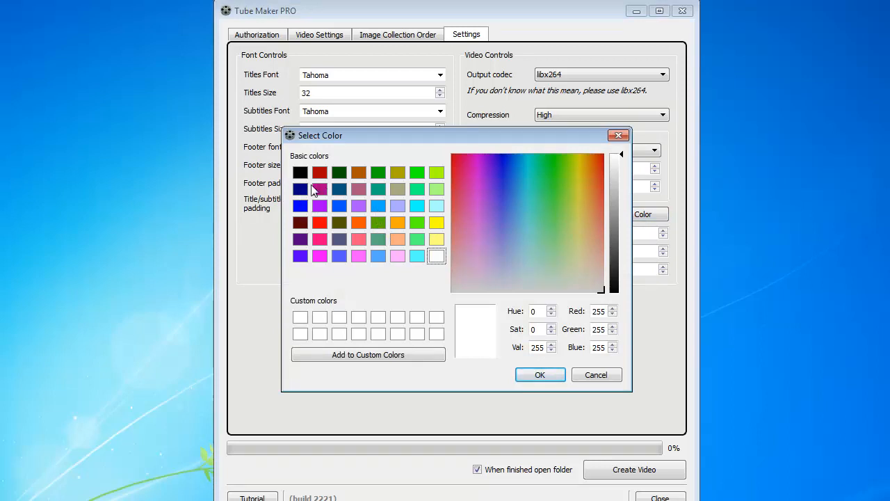
pyautogui.click(438, 223)
pyautogui.click(540, 374)
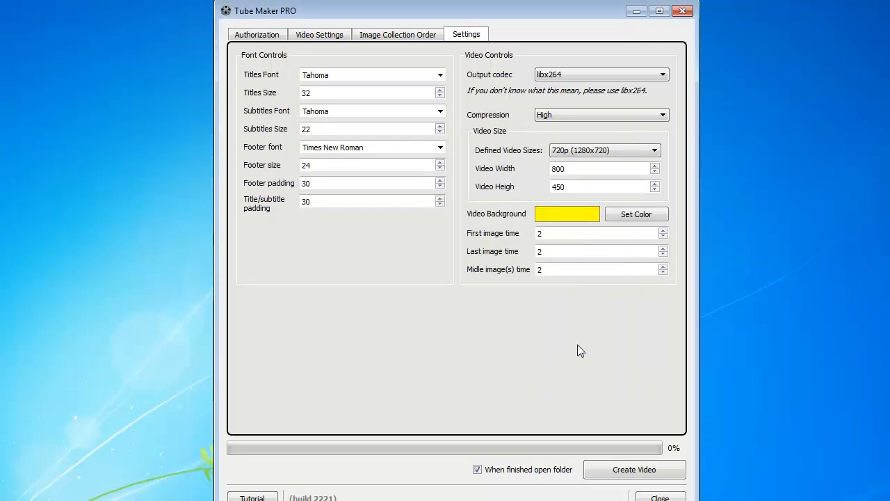
# Set the first image time to 5, the last image time to 5 and the middle image time to 3.
pyautogui.click(540, 235)
pyautogui.doubleClick(541, 233)
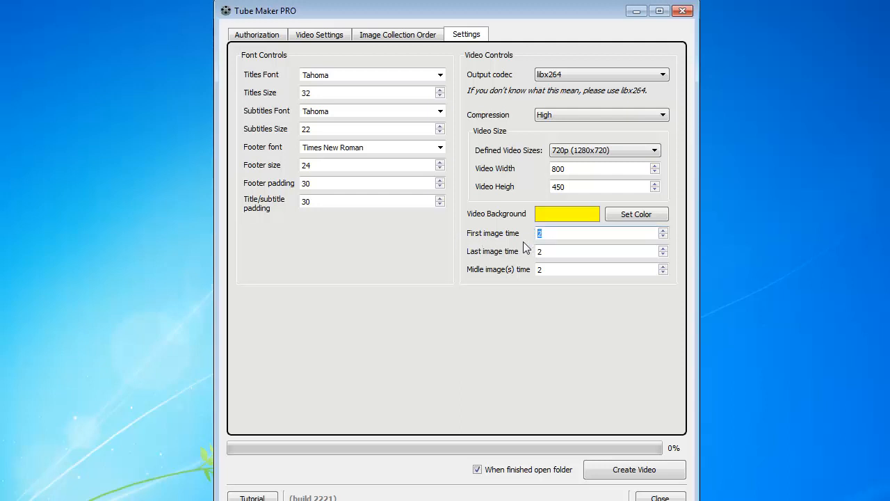
pyautogui.write('5')
pyautogui.doubleClick(539, 233)
pyautogui.moveTo(546, 234); pyautogui.dragTo(505, 250)
pyautogui.click(547, 234)
pyautogui.click(553, 252)
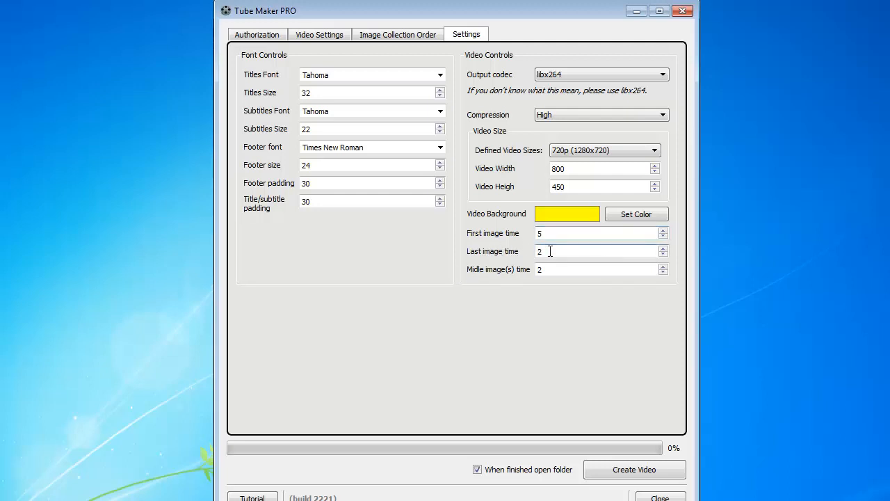
pyautogui.moveTo(556, 252); pyautogui.dragTo(532, 252)
pyautogui.write('5')
pyautogui.doubleClick(549, 272)
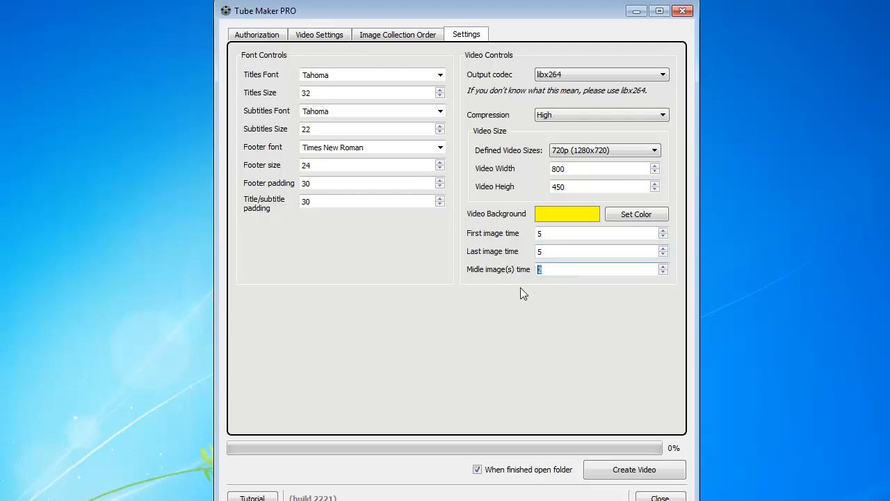
pyautogui.write('3')
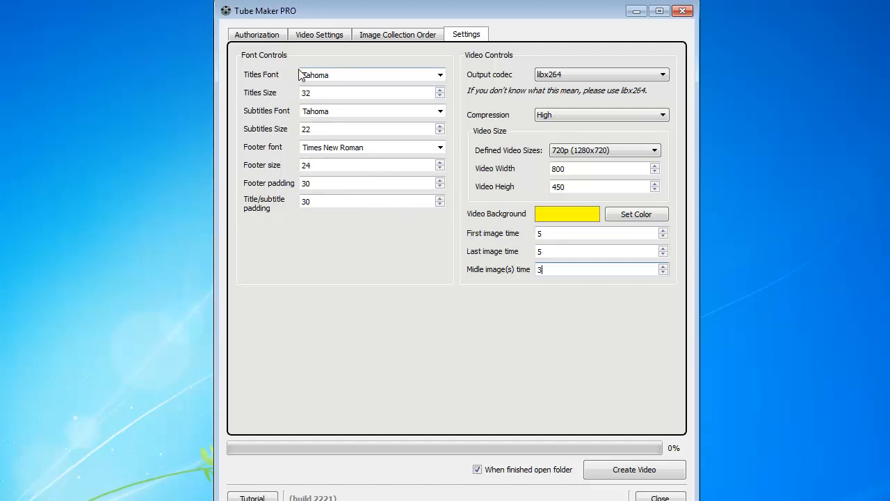
# Browse the fonts available for the titles.
pyautogui.click(440, 76)
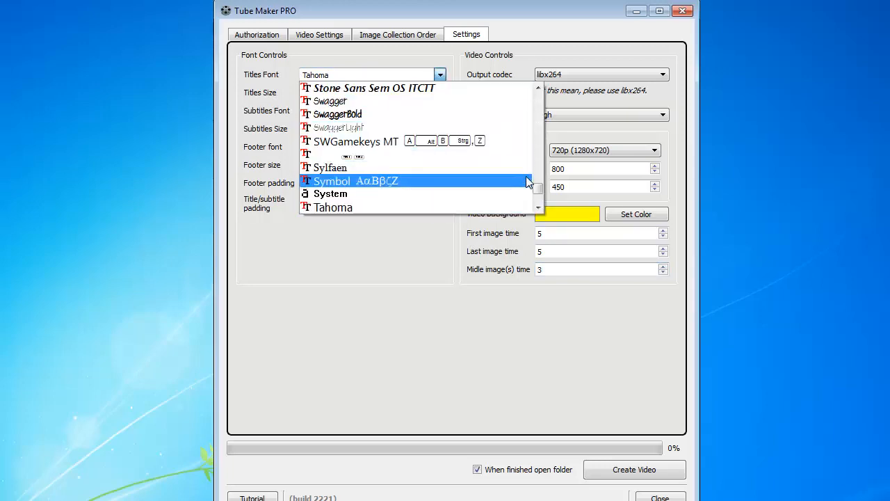
pyautogui.moveTo(538, 187); pyautogui.dragTo(537, 122)
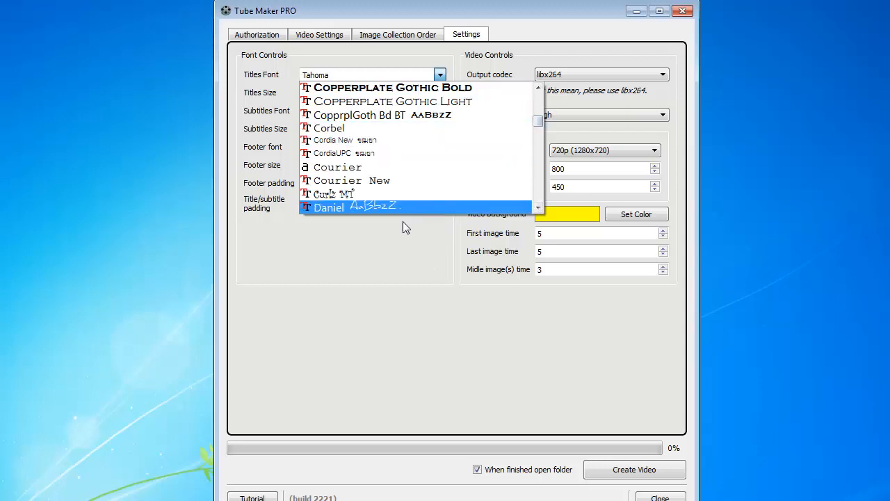
pyautogui.click(374, 246)
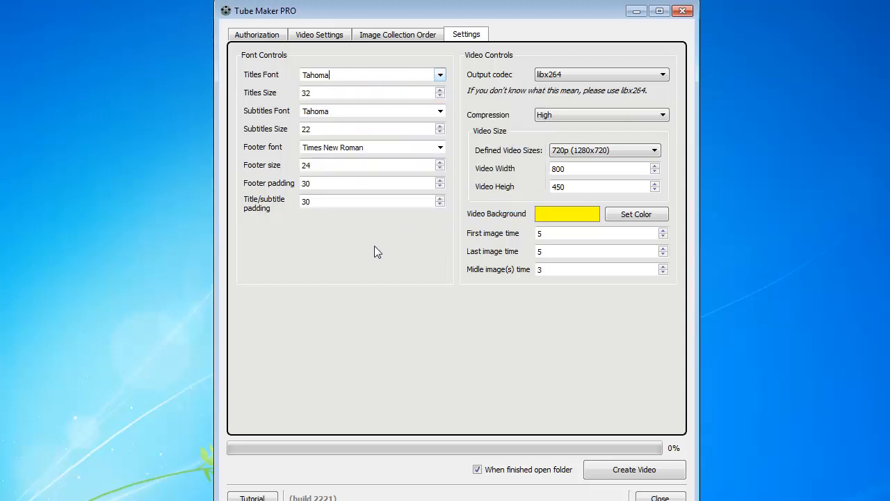
# Set the titles size to 60 and the subtitles size to 32.
pyautogui.doubleClick(313, 93)
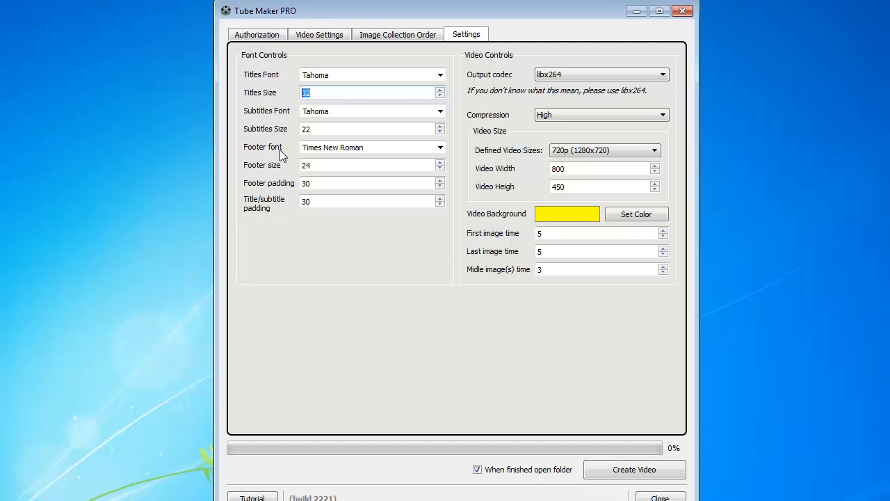
pyautogui.write('60')
pyautogui.doubleClick(310, 129)
pyautogui.write('32')
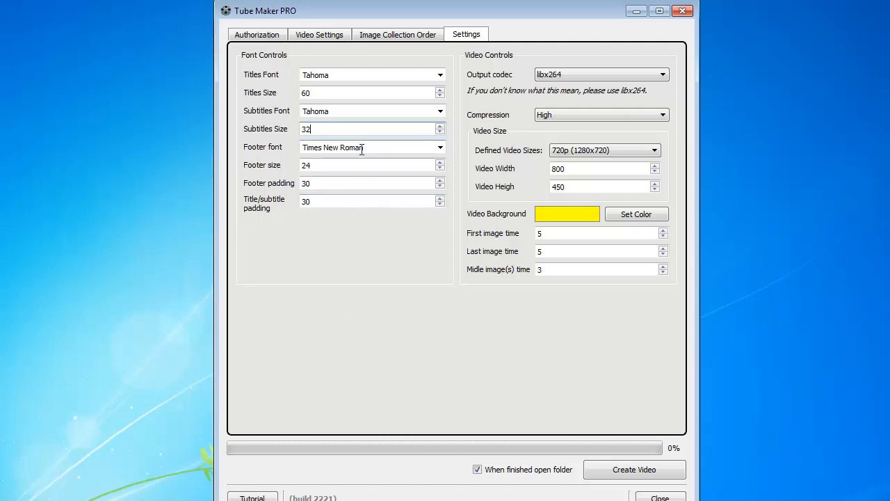
# Set the title/subtitle padding to 40.
pyautogui.doubleClick(338, 184)
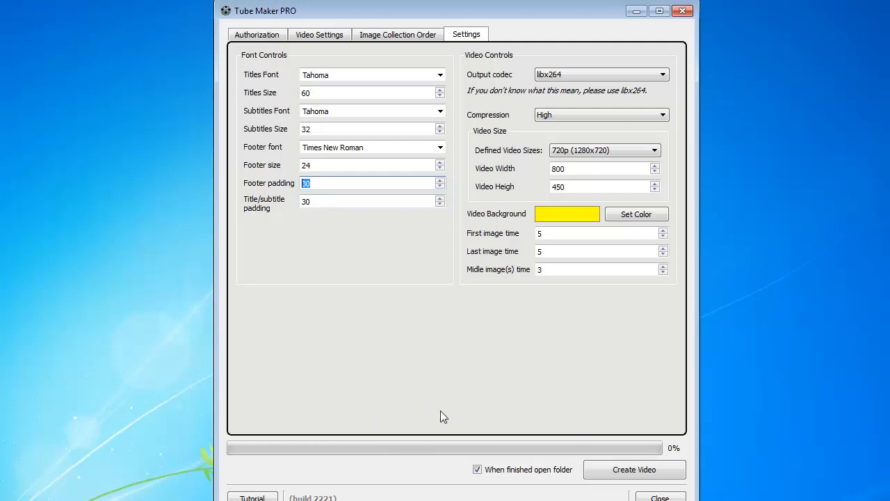
pyautogui.click(325, 183)
pyautogui.doubleClick(304, 201)
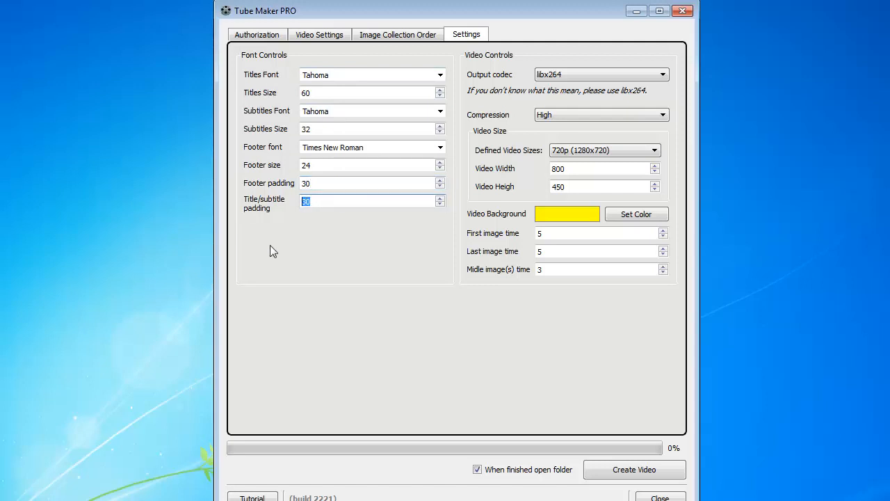
pyautogui.write('40')
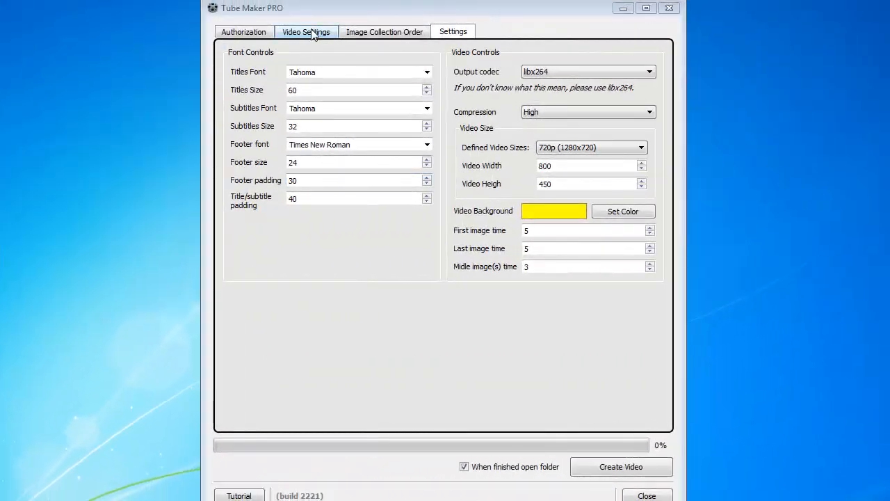
# Examine the background image files and background color choices for the first video frame.
pyautogui.click(314, 32)
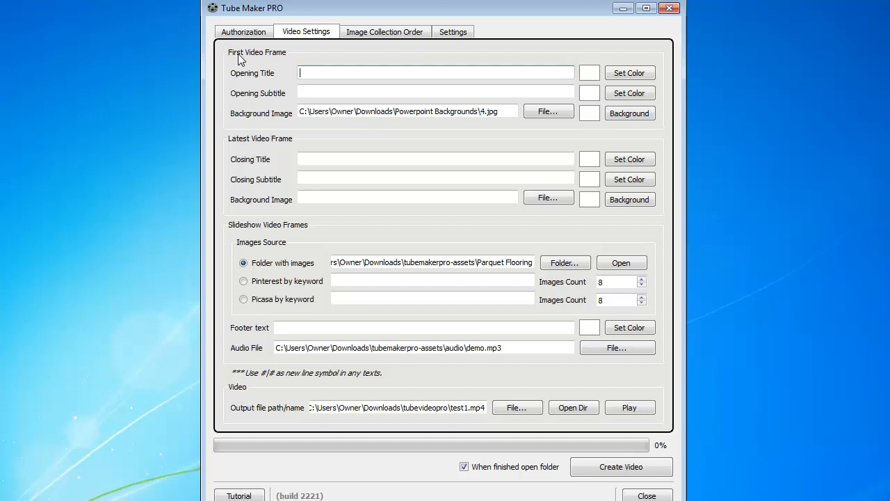
pyautogui.click(302, 91)
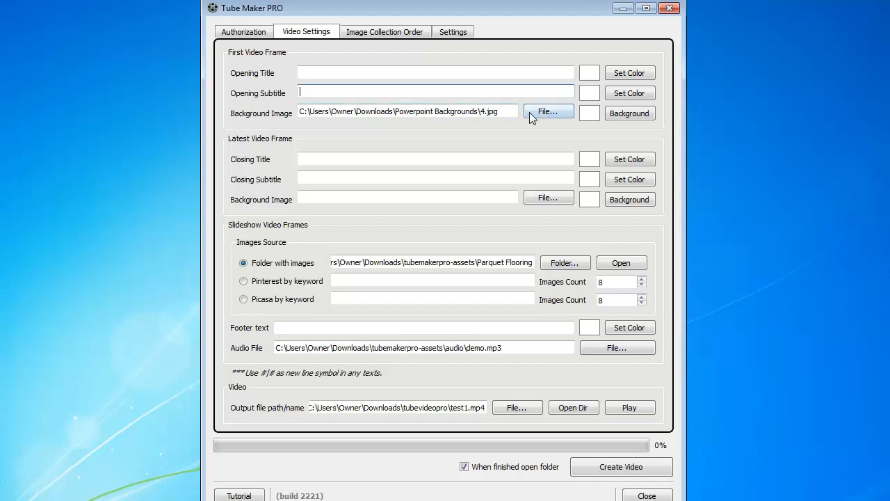
pyautogui.click(553, 111)
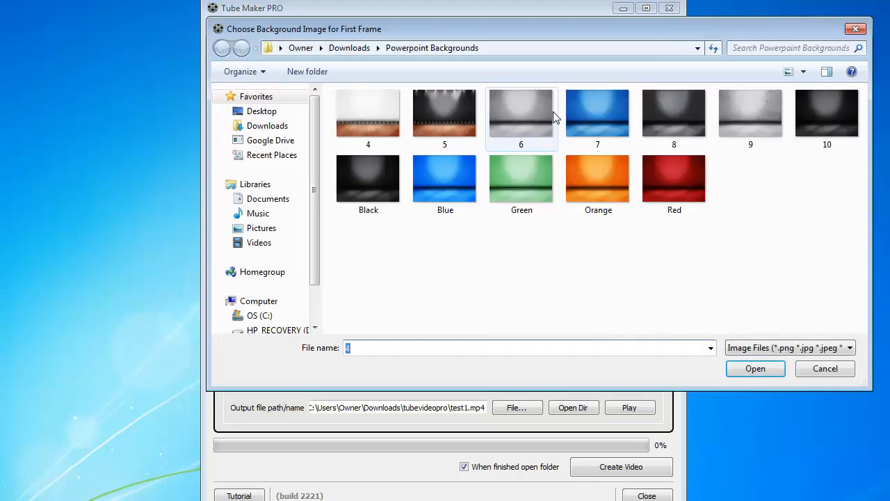
pyautogui.click(855, 29)
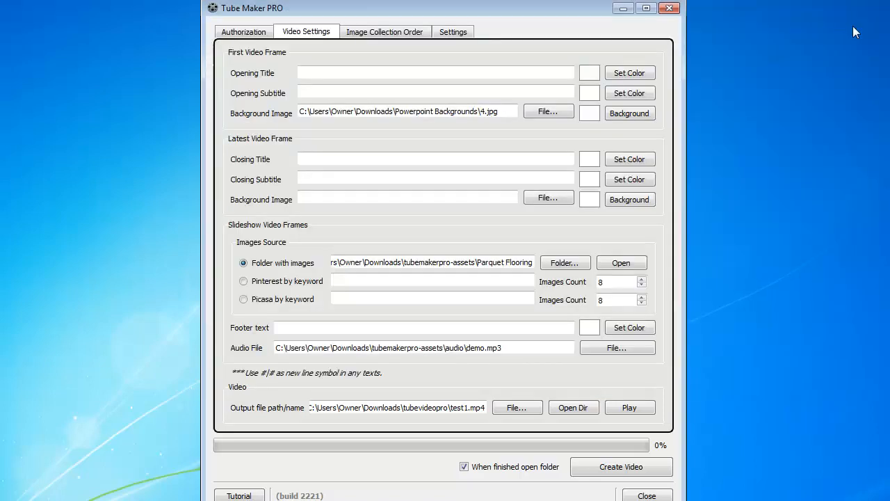
pyautogui.click(631, 115)
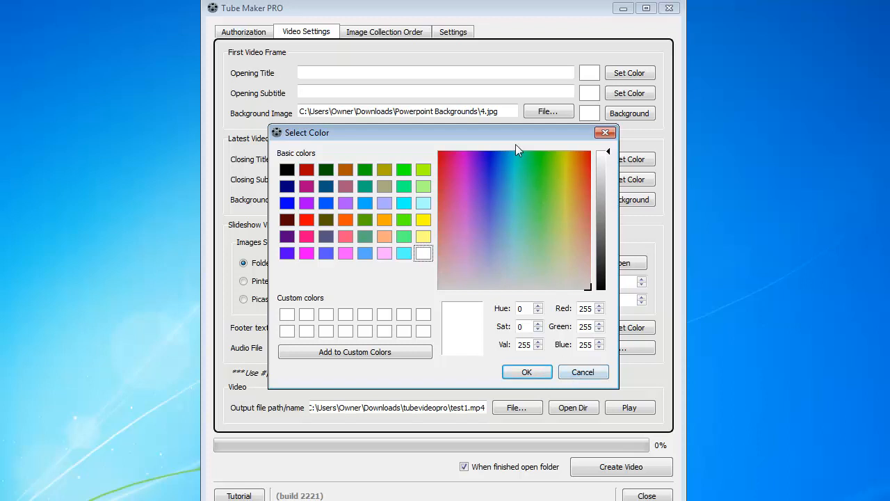
pyautogui.click(583, 372)
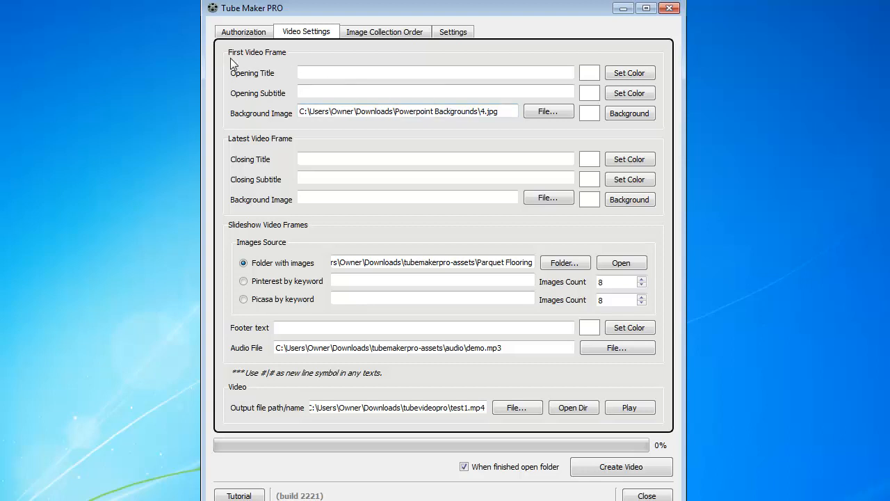
pyautogui.click(312, 70)
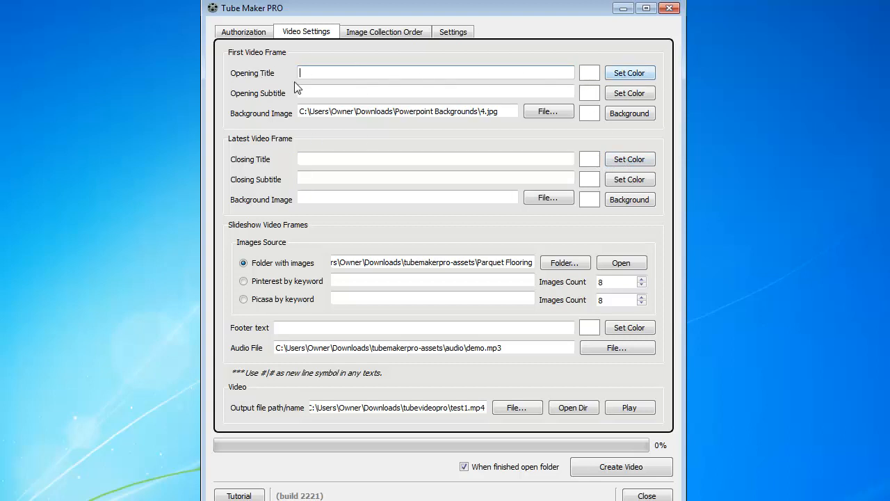
pyautogui.click(628, 73)
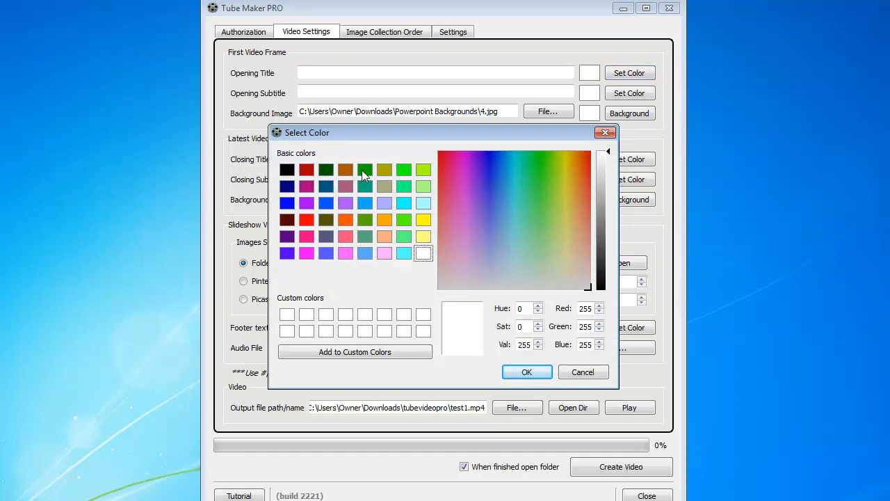
pyautogui.click(288, 170)
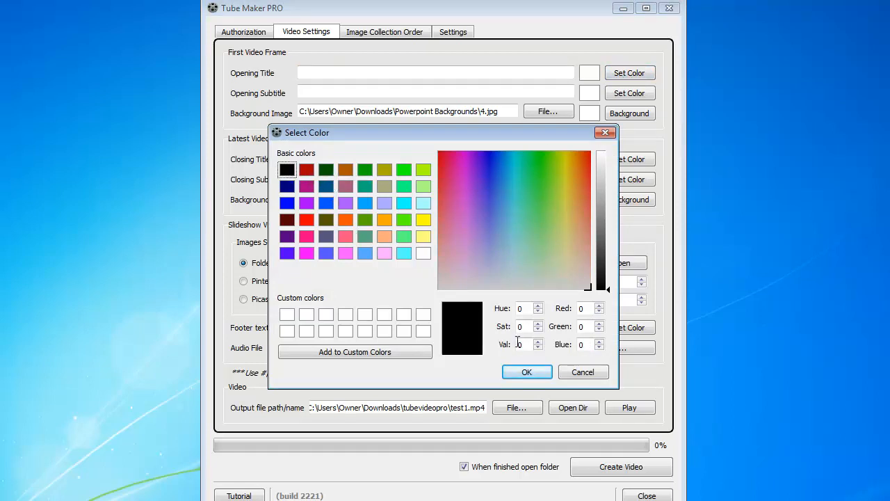
pyautogui.click(575, 372)
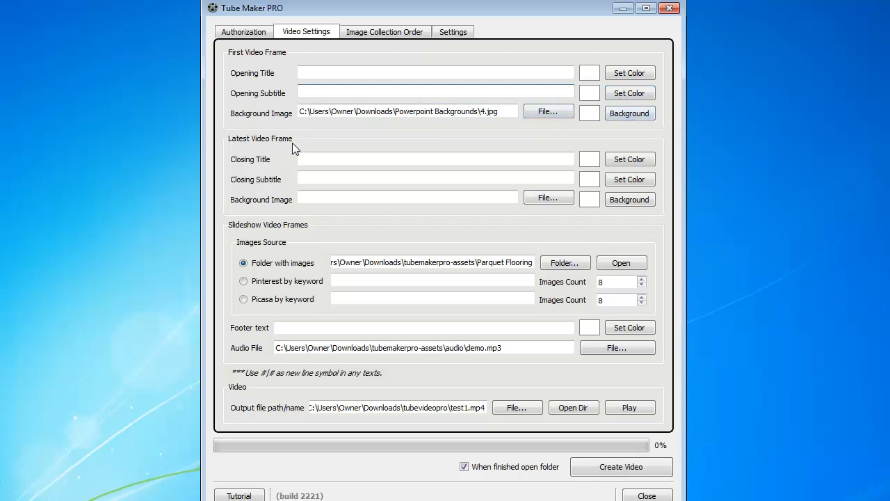
# Look over the closing title and subtitle fields and return to the font controls.
pyautogui.click(312, 159)
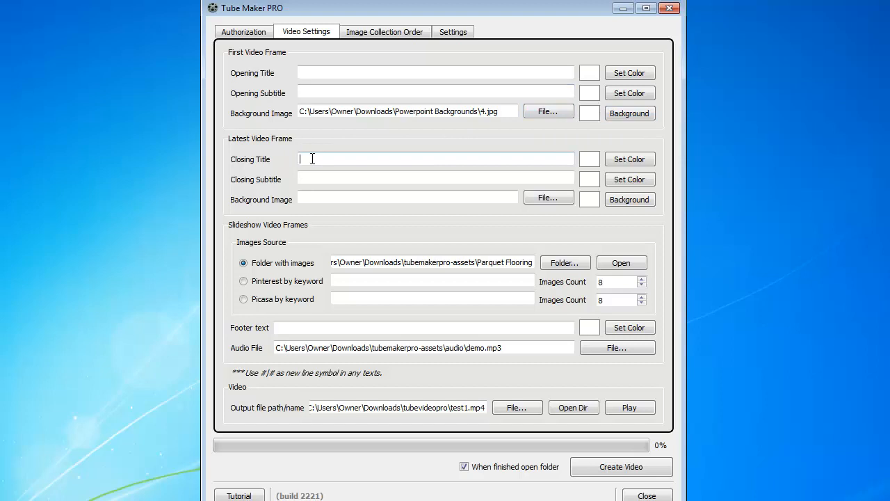
pyautogui.click(324, 178)
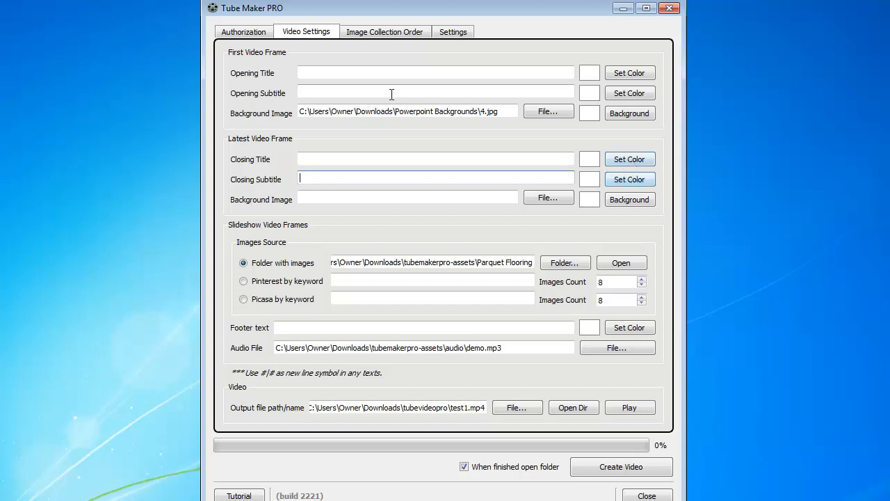
pyautogui.click(453, 32)
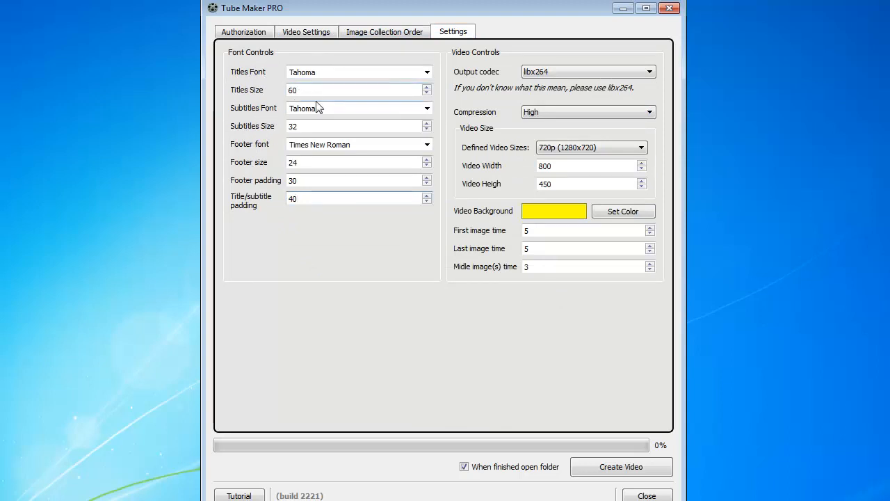
# Examine the background image field and the background color choices for the latest video frame.
pyautogui.click(307, 33)
pyautogui.click(352, 198)
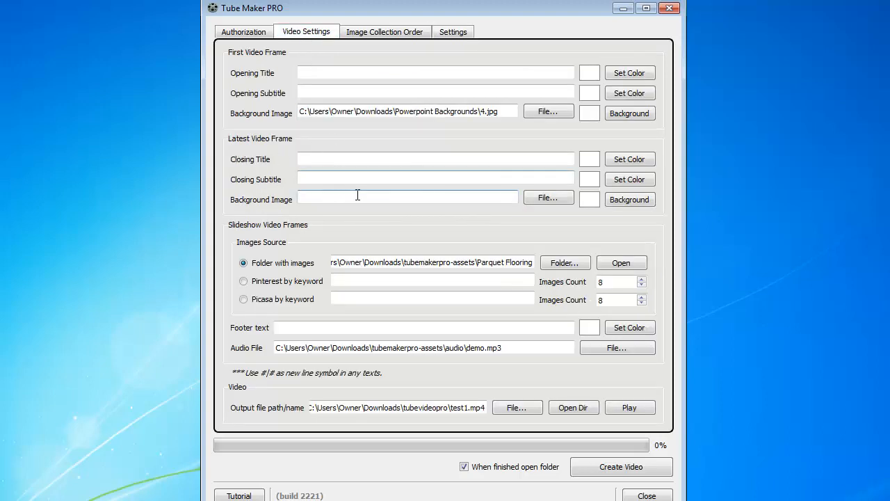
pyautogui.click(629, 199)
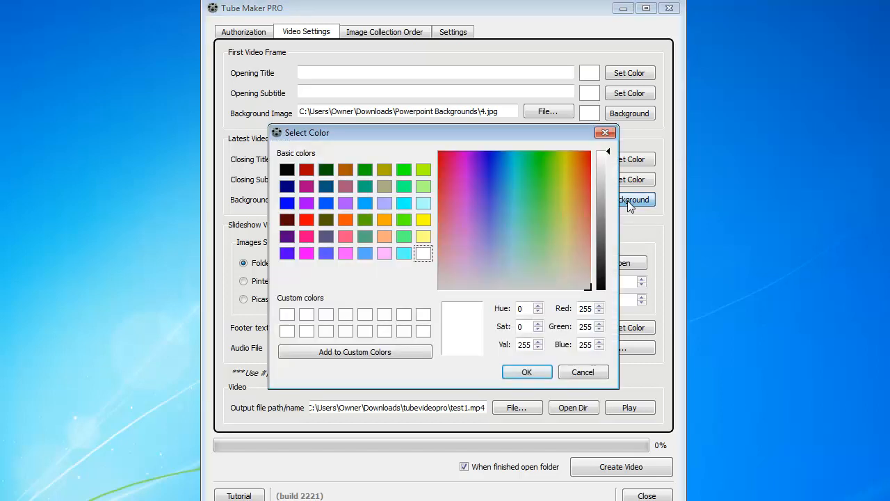
pyautogui.click(582, 371)
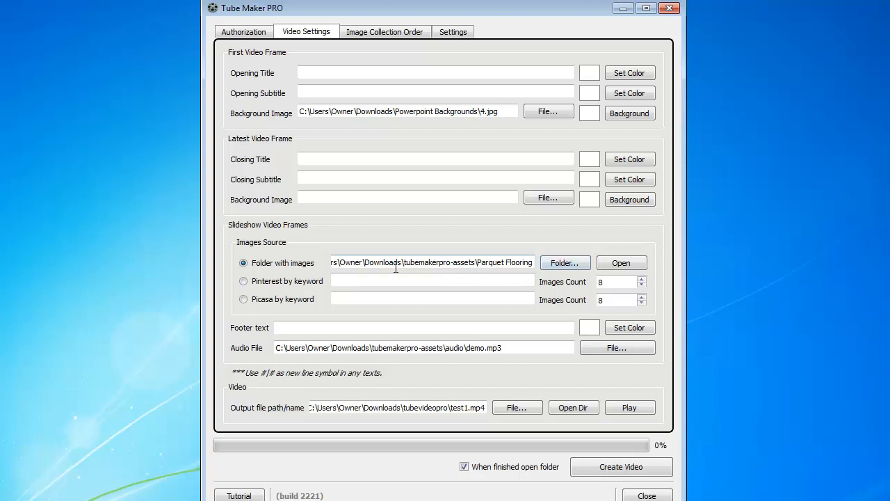
# Check the slideshow's source folder Parquet Flooring and view the images it contains.
pyautogui.click(572, 263)
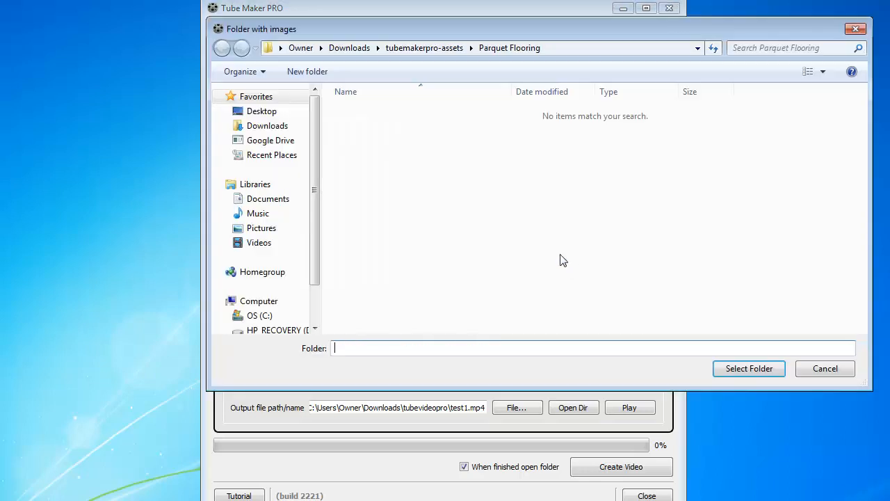
pyautogui.click(507, 48)
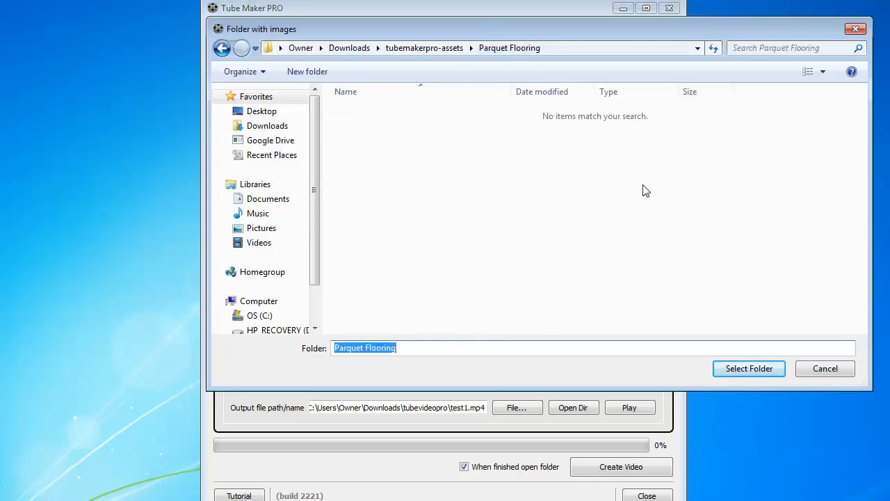
pyautogui.click(818, 371)
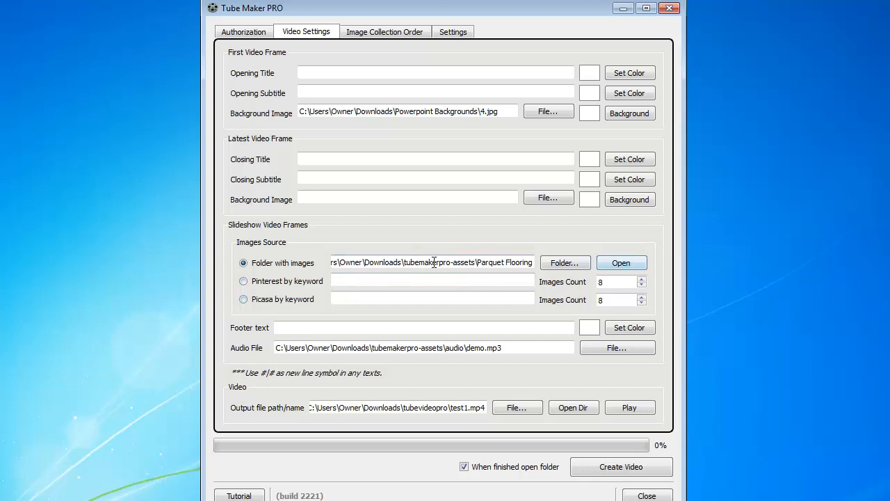
pyautogui.click(623, 268)
pyautogui.click(411, 185)
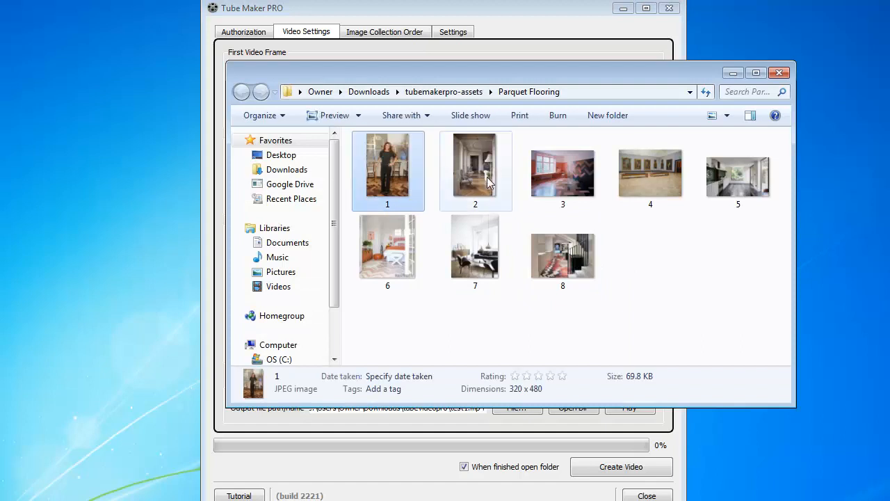
pyautogui.click(780, 74)
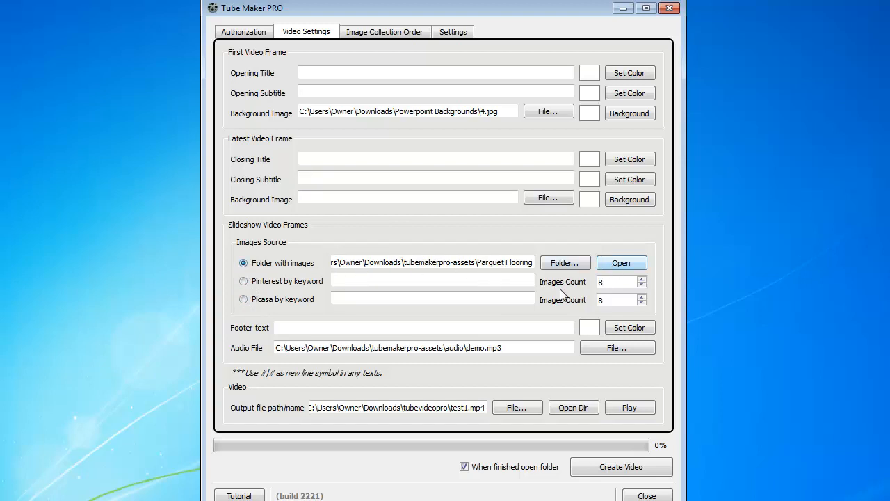
# Look over the footer text field and the audio file types accepted for the slideshow's soundtrack.
pyautogui.click(280, 329)
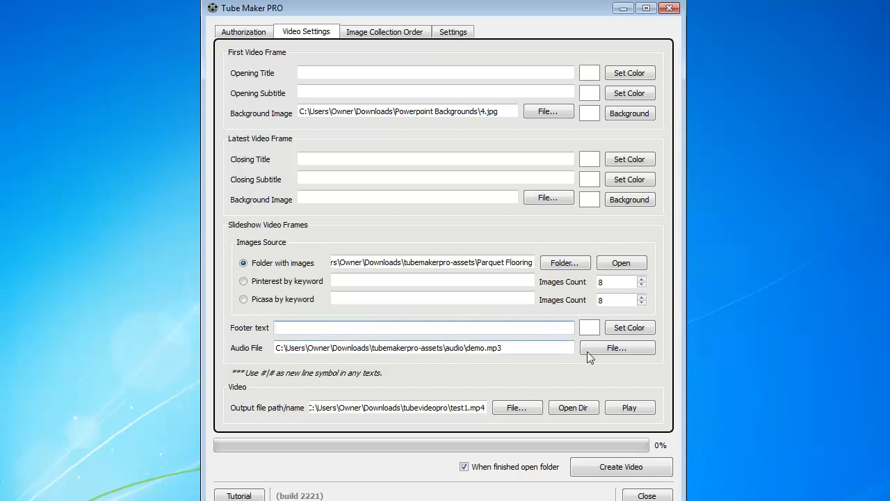
pyautogui.click(617, 350)
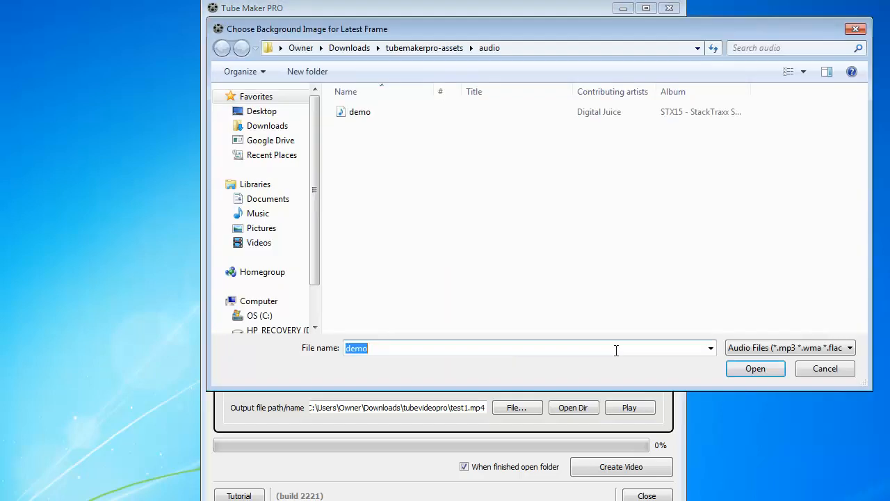
pyautogui.moveTo(643, 32); pyautogui.dragTo(577, 37)
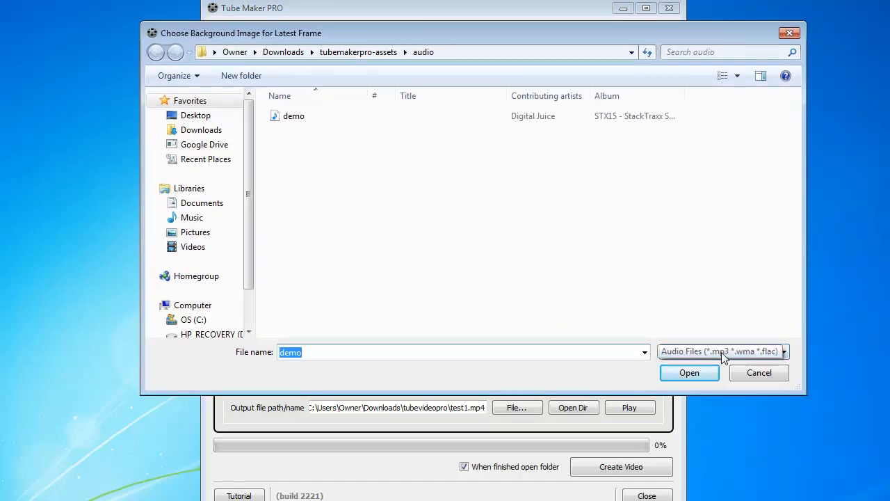
pyautogui.click(771, 355)
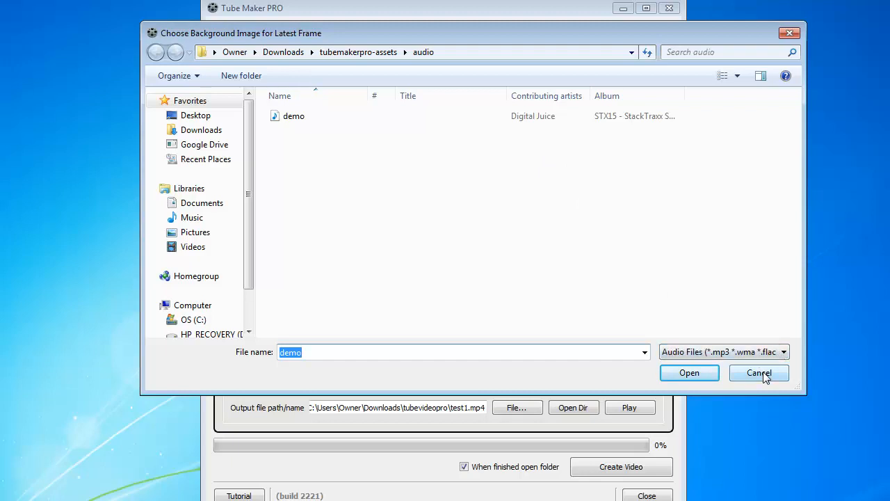
pyautogui.click(764, 376)
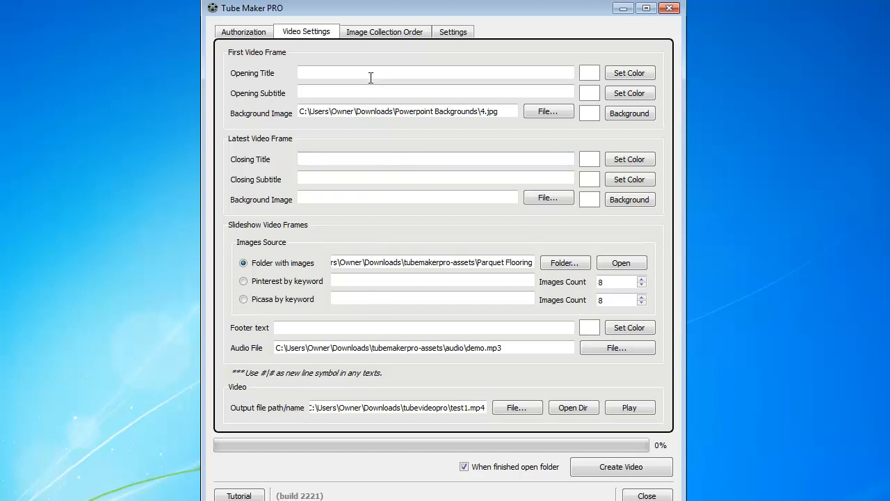
# Enter the opening title "Company Name #|# Company Address" with the new line symbol between its two parts.
pyautogui.click(347, 79)
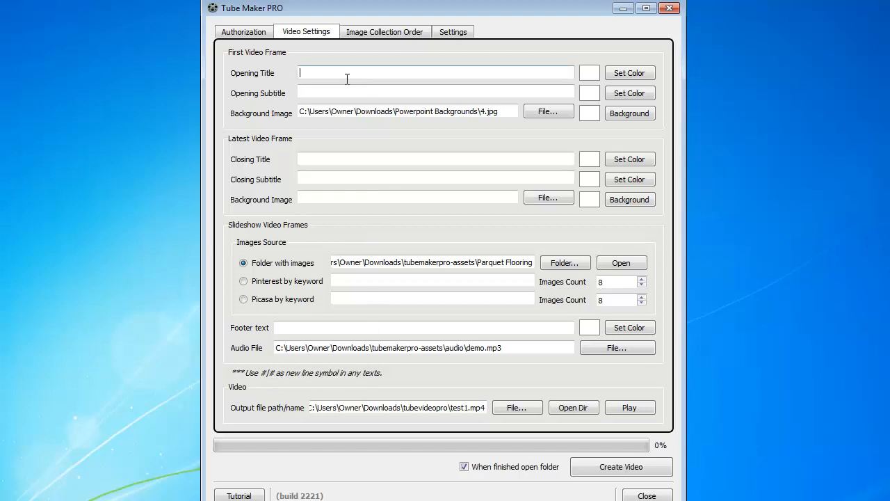
pyautogui.write('Company Nam# Company Address')
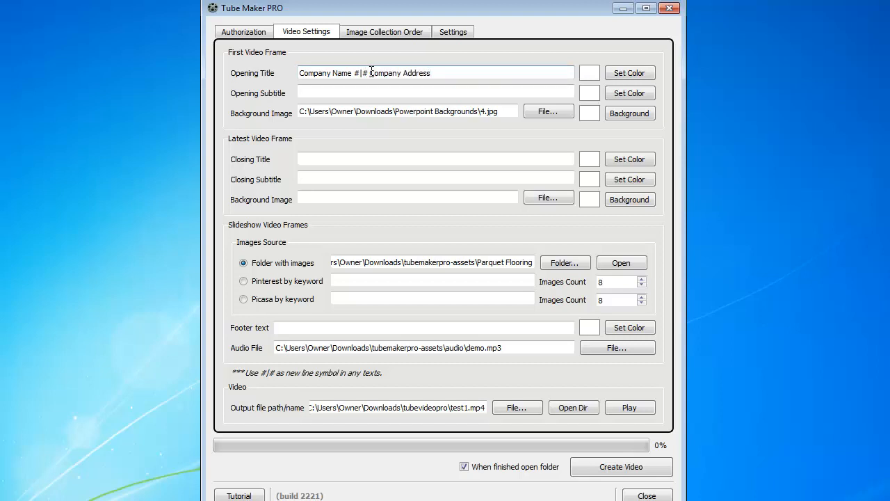
pyautogui.moveTo(369, 72); pyautogui.dragTo(354, 74)
pyautogui.click(355, 74)
pyautogui.click(373, 73)
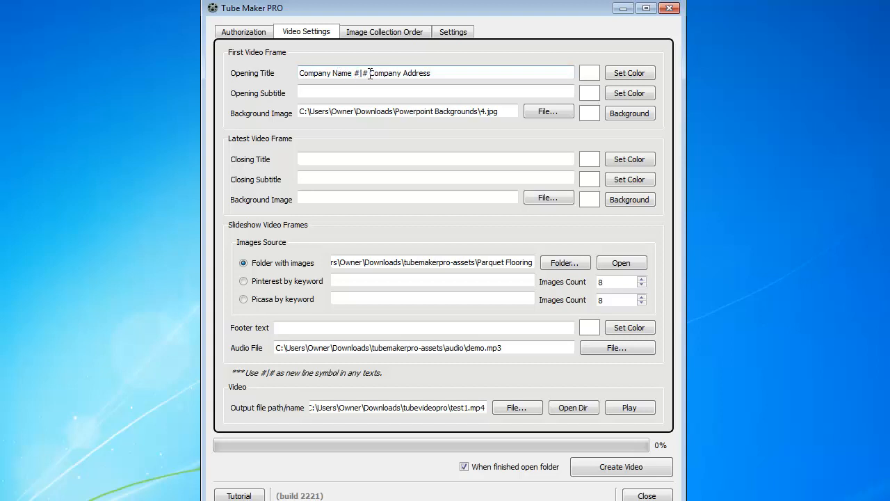
pyautogui.click(305, 92)
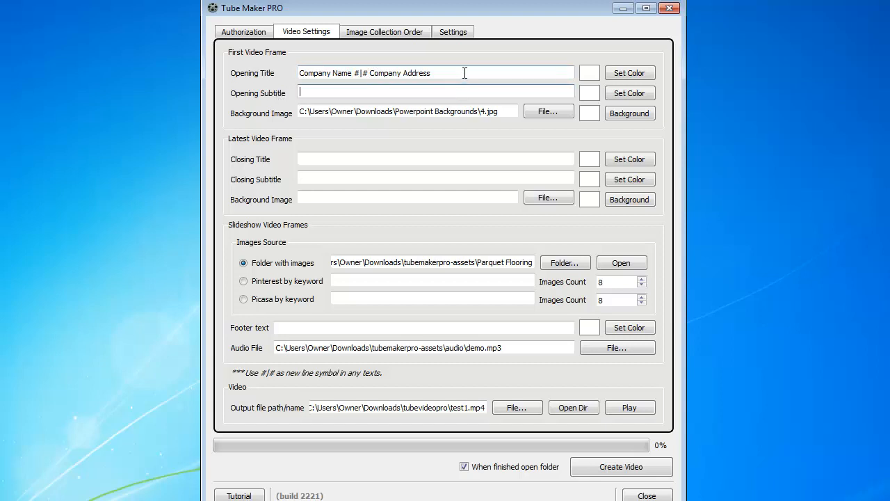
# Clear the whole opening title of the first video frame.
pyautogui.doubleClick(369, 73)
pyautogui.hotkey('ctrl', 'a')
pyautogui.press('Delete')
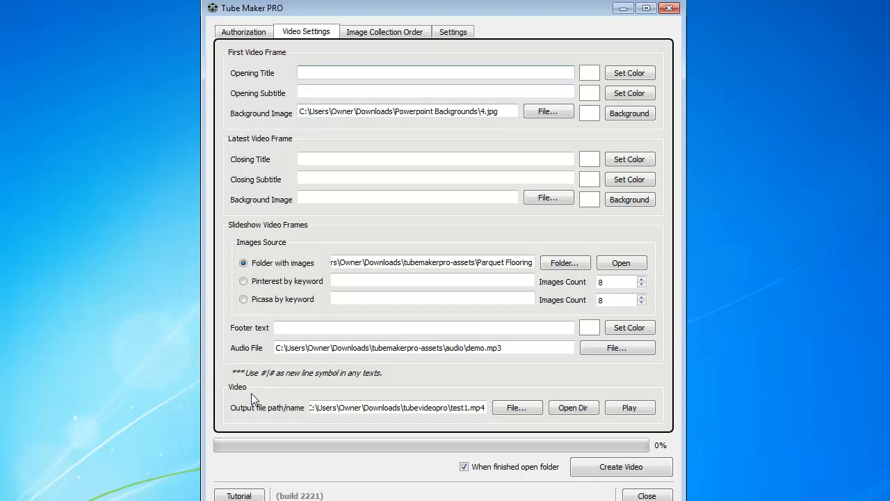
# Try MOV as the output video's file type with the file name test1 and review the other formats.
pyautogui.click(517, 409)
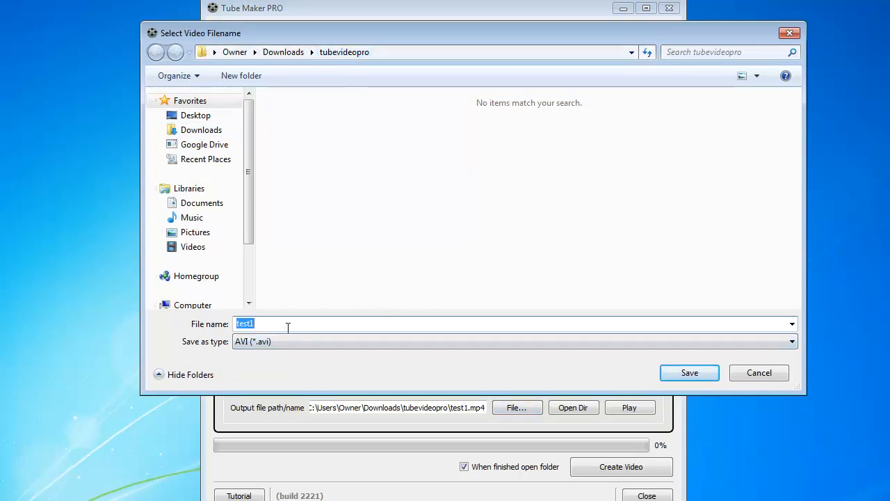
pyautogui.write('test')
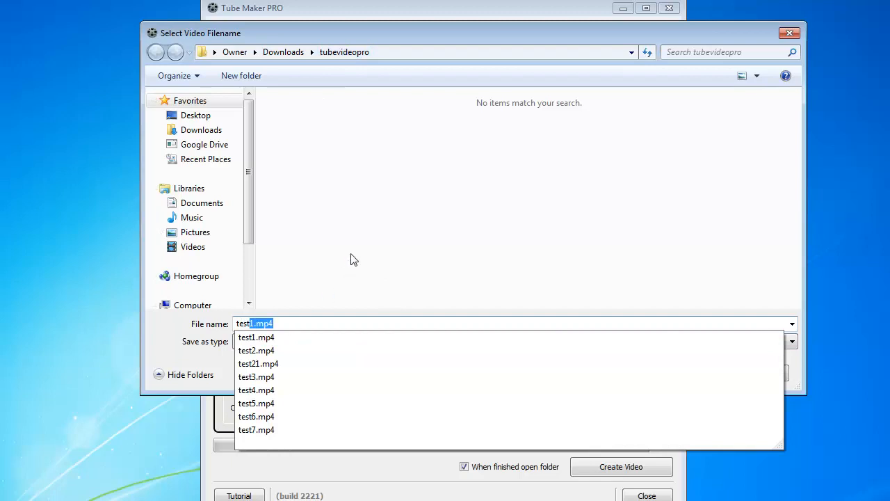
pyautogui.click(352, 258)
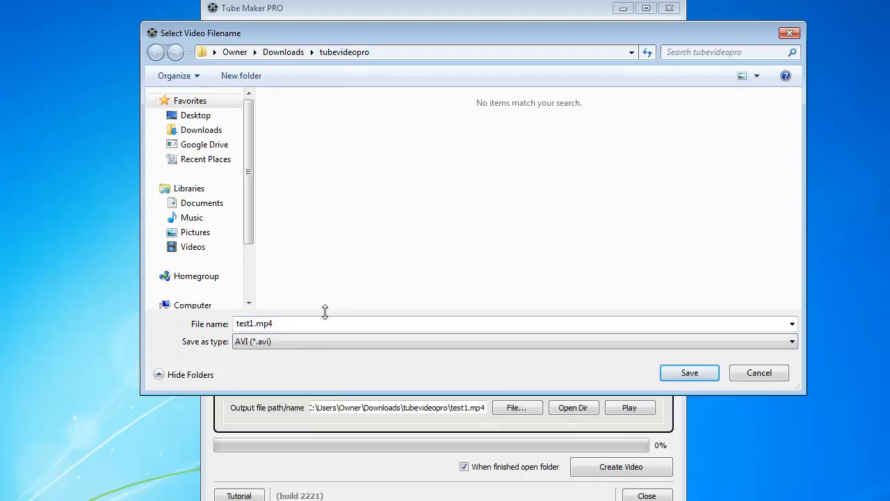
pyautogui.click(276, 341)
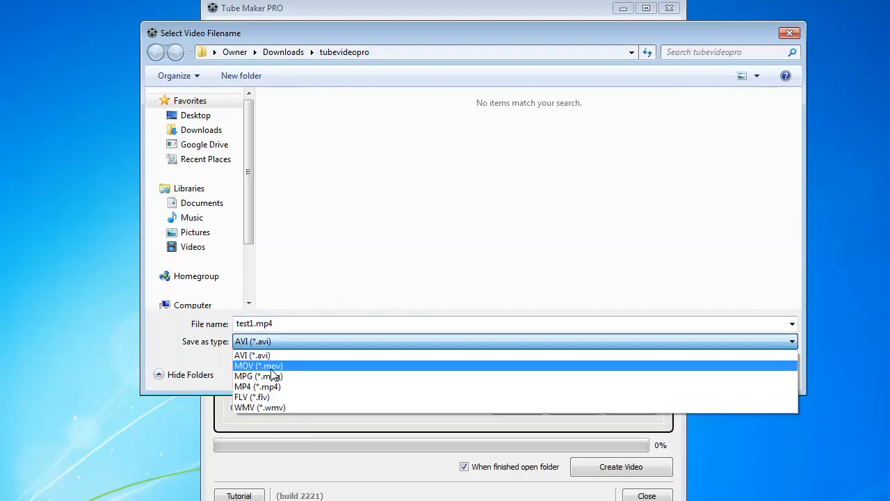
pyautogui.click(271, 369)
pyautogui.hotkey('alt', 'Down')
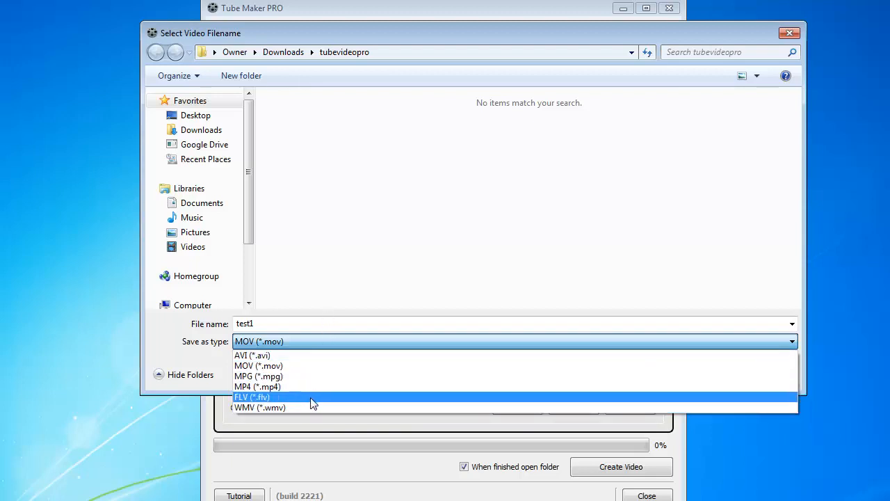
# Try keywordfilename as the output video's file name and dismiss the file selection without saving.
pyautogui.click(330, 324)
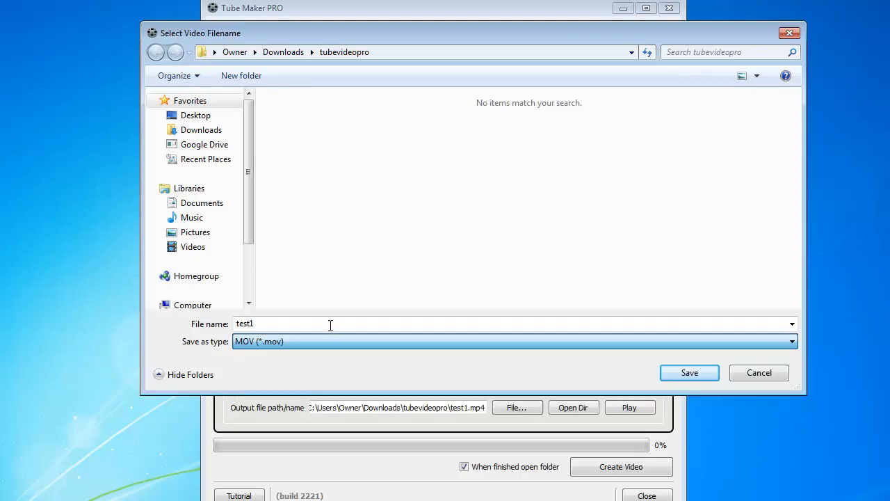
pyautogui.click(330, 325)
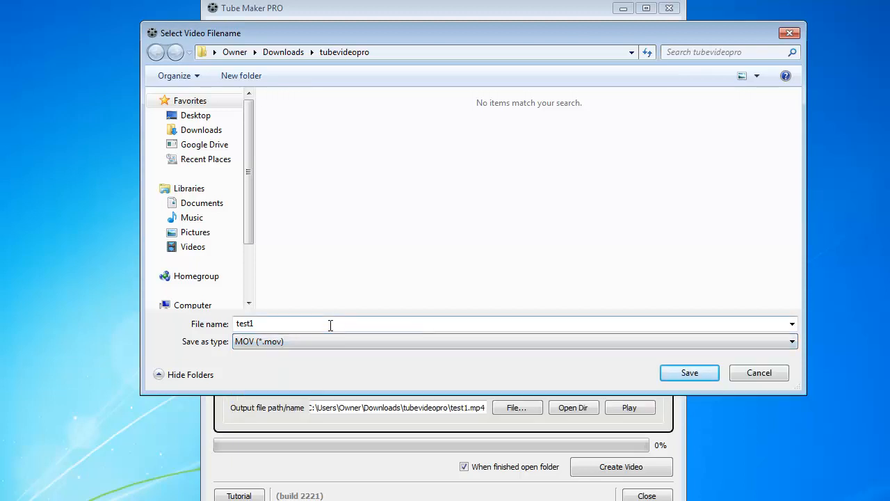
pyautogui.doubleClick(330, 324)
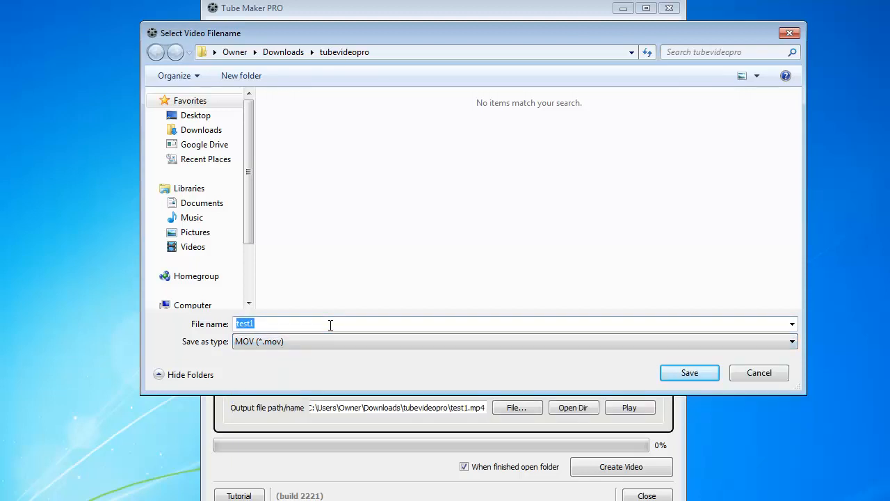
pyautogui.write('keywordfilename')
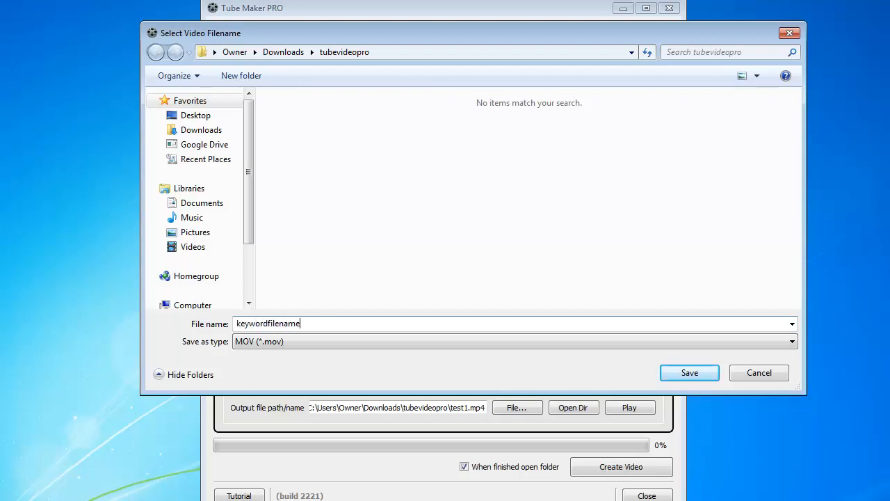
pyautogui.click(760, 373)
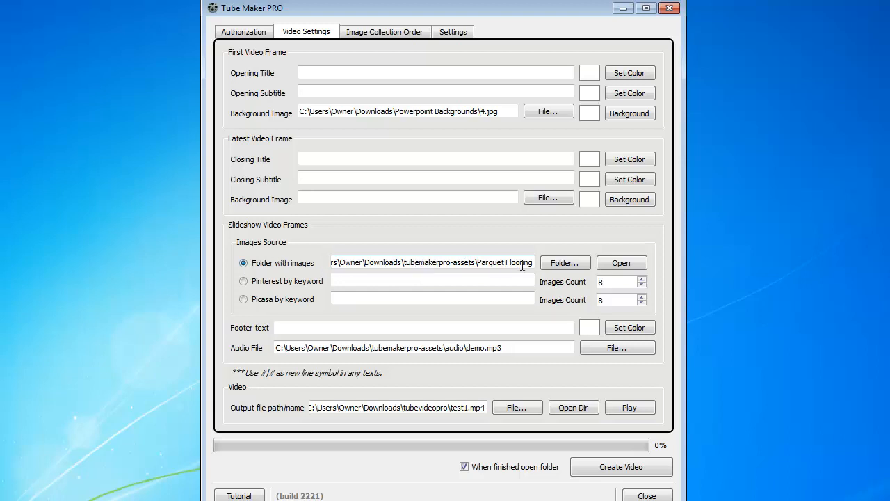
# Compare the images in the Parquet Flooring folder with the order of the loaded image collection.
pyautogui.click(618, 262)
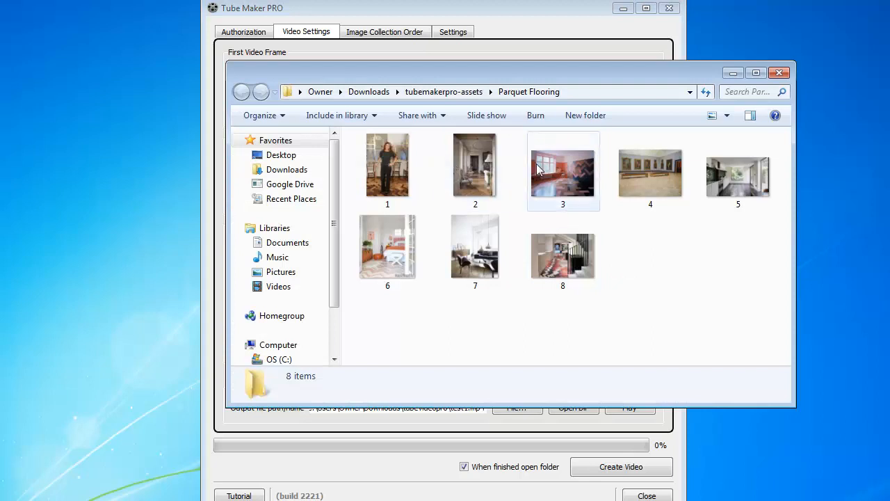
pyautogui.click(779, 73)
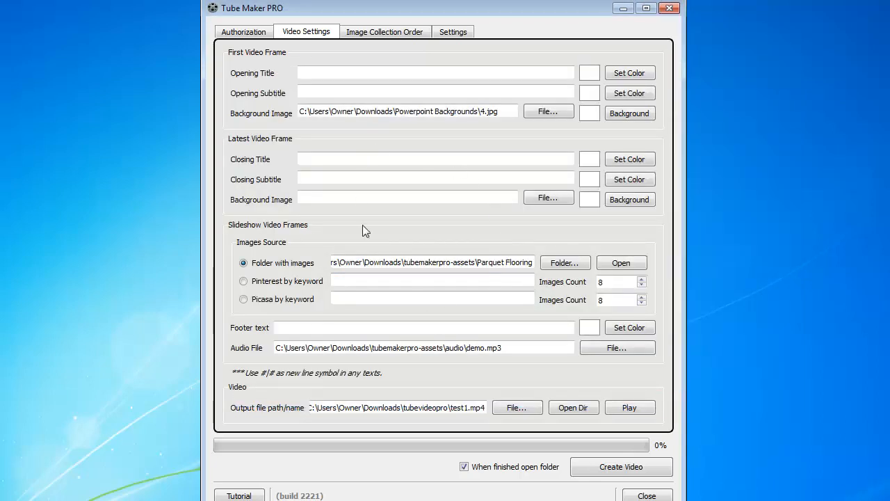
pyautogui.click(383, 34)
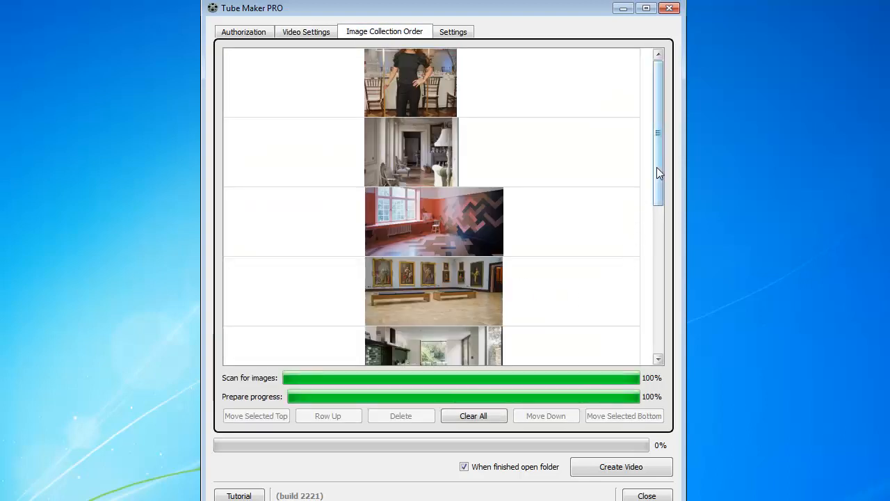
pyautogui.moveTo(662, 152); pyautogui.dragTo(655, 131)
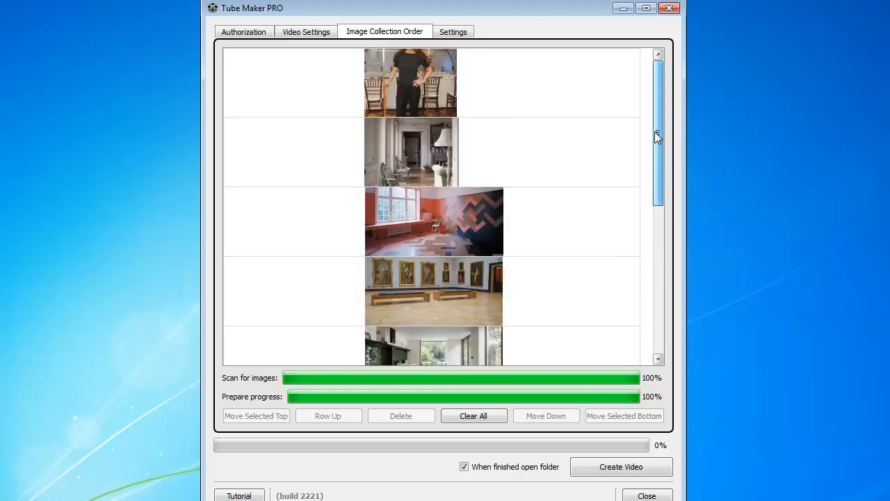
pyautogui.click(306, 33)
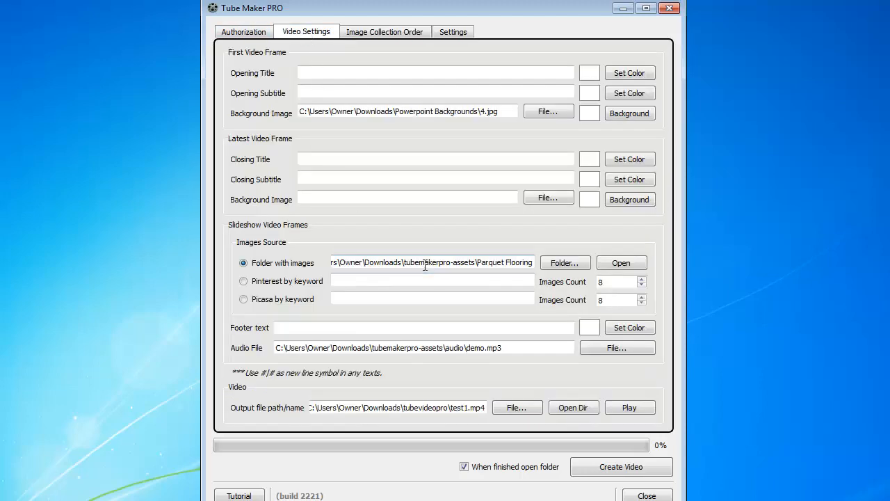
pyautogui.click(400, 34)
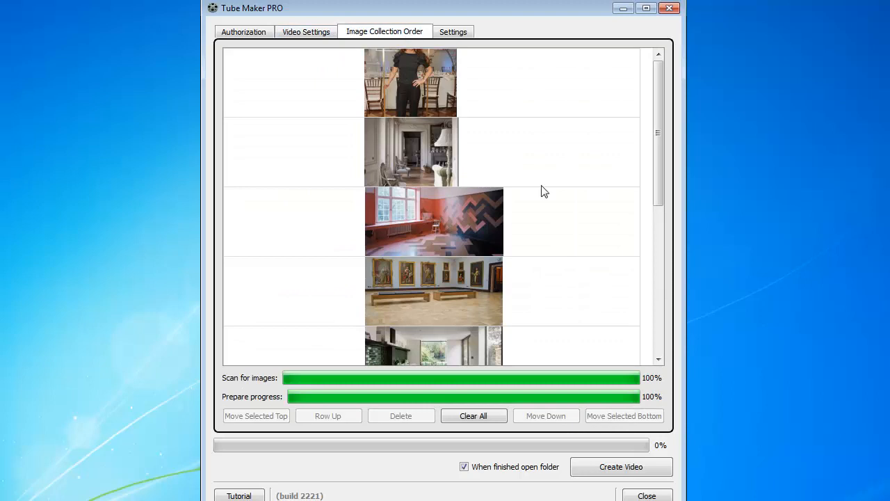
pyautogui.moveTo(658, 121); pyautogui.dragTo(667, 211)
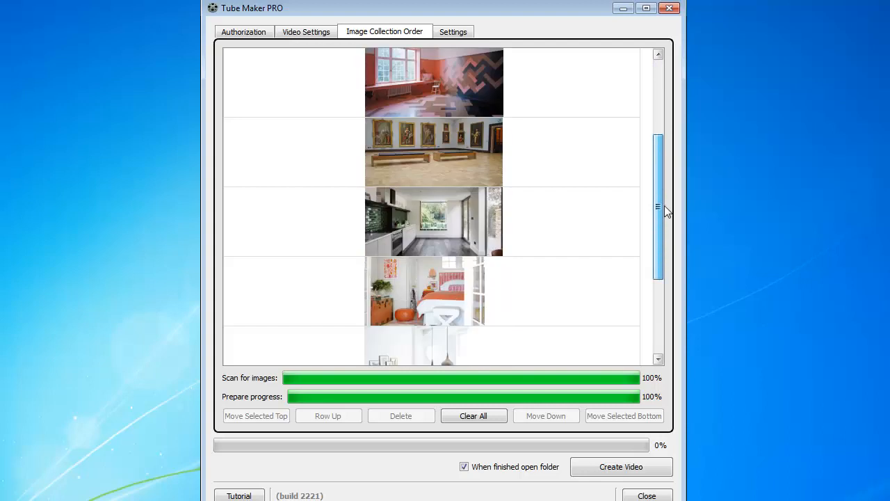
# Move the gallery image with the framed paintings one row down, below the kitchen image, and review the whole collection order.
pyautogui.click(408, 235)
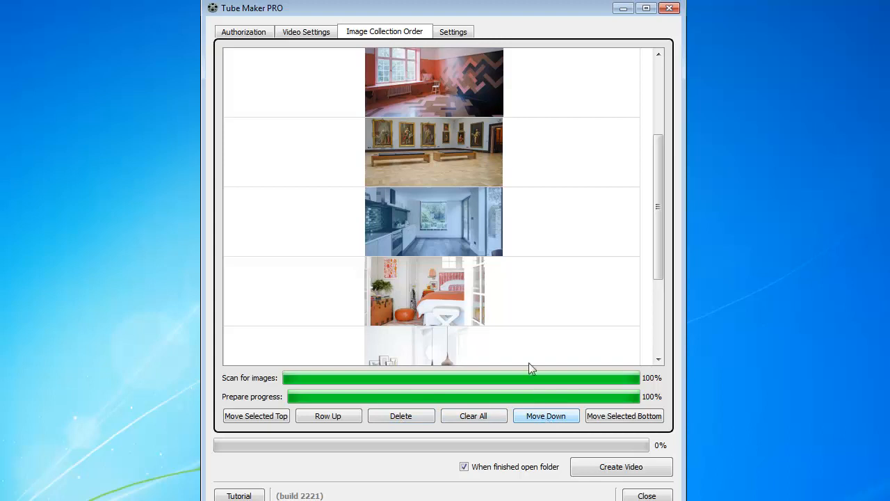
pyautogui.click(430, 136)
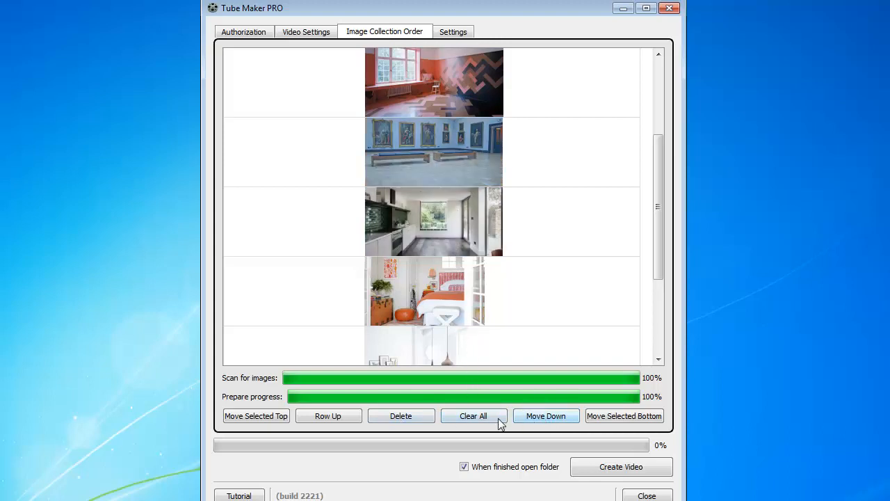
pyautogui.click(540, 416)
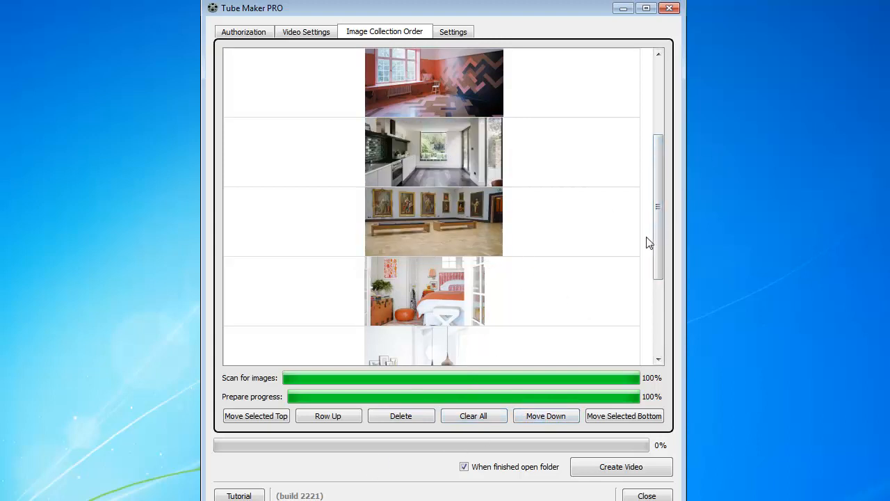
pyautogui.moveTo(664, 205); pyautogui.dragTo(659, 112)
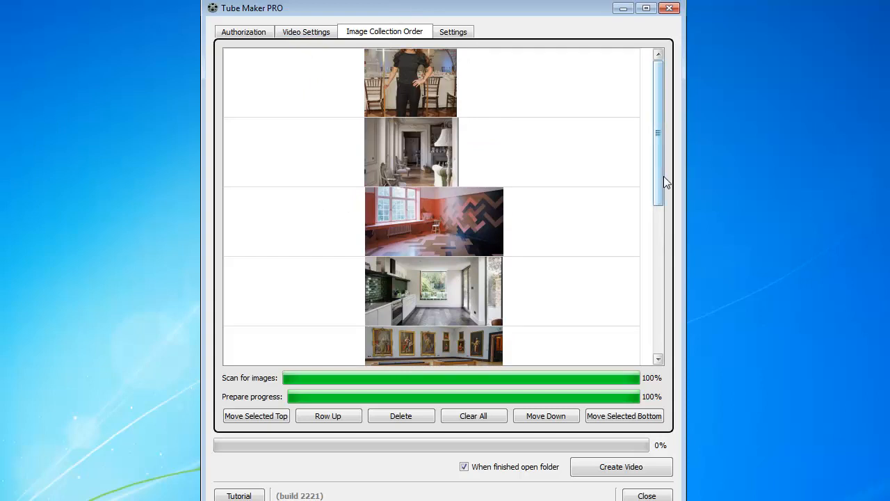
pyautogui.moveTo(664, 176); pyautogui.dragTo(664, 344)
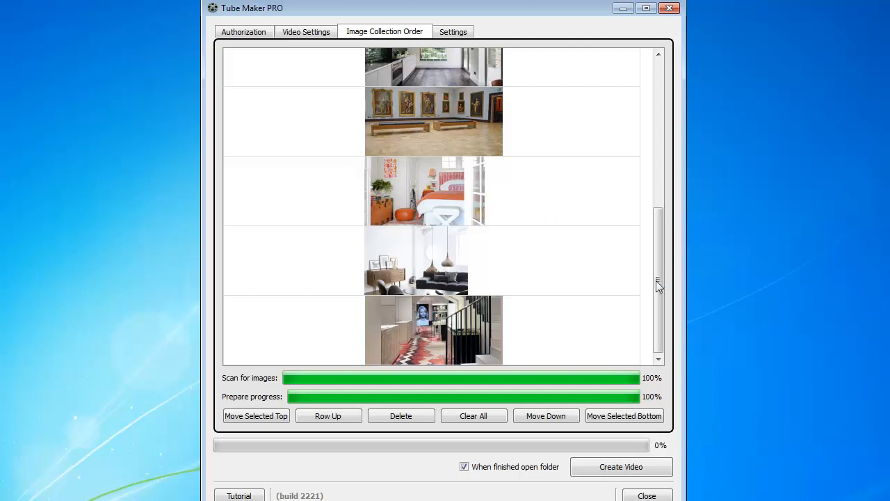
pyautogui.moveTo(659, 293); pyautogui.dragTo(659, 80)
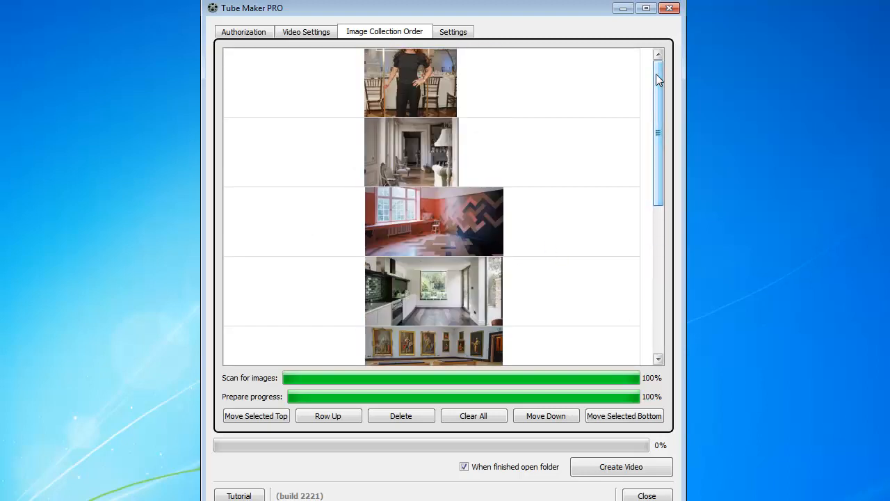